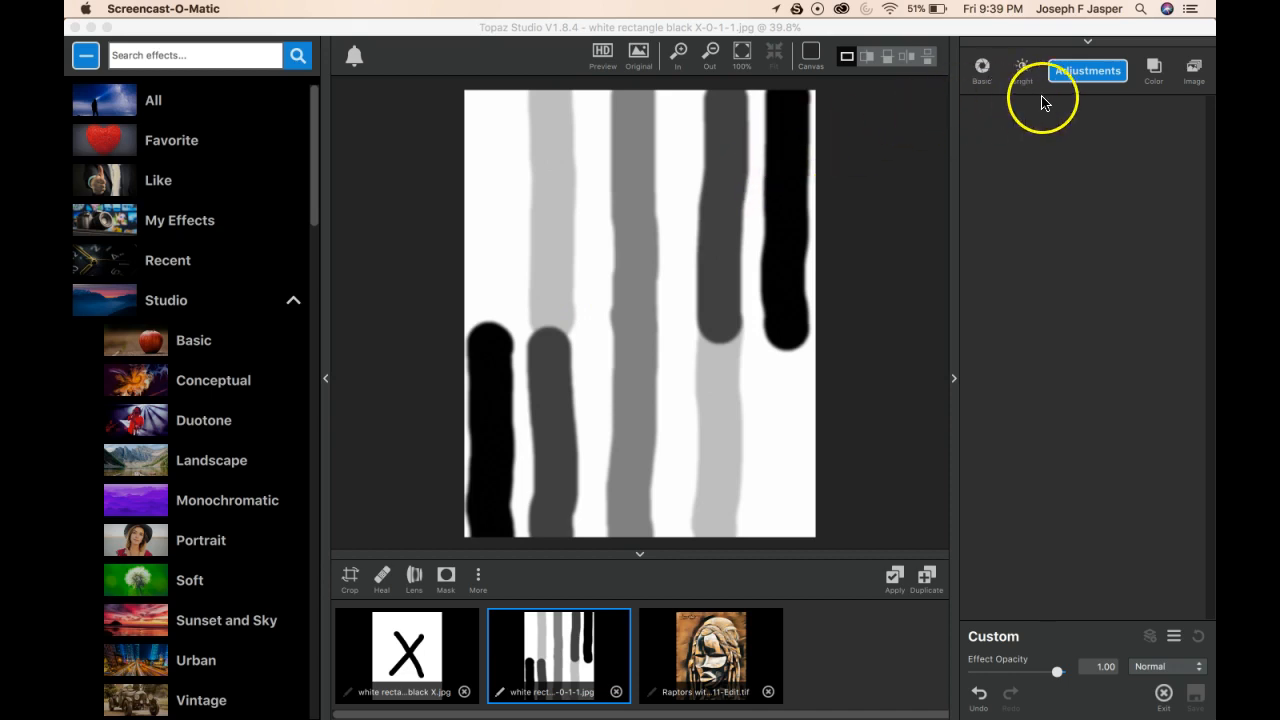
Invert the striped image's tones with a fully reversed Tone Curves adjustment and apply the result as a new project.
left_click(1087, 72)
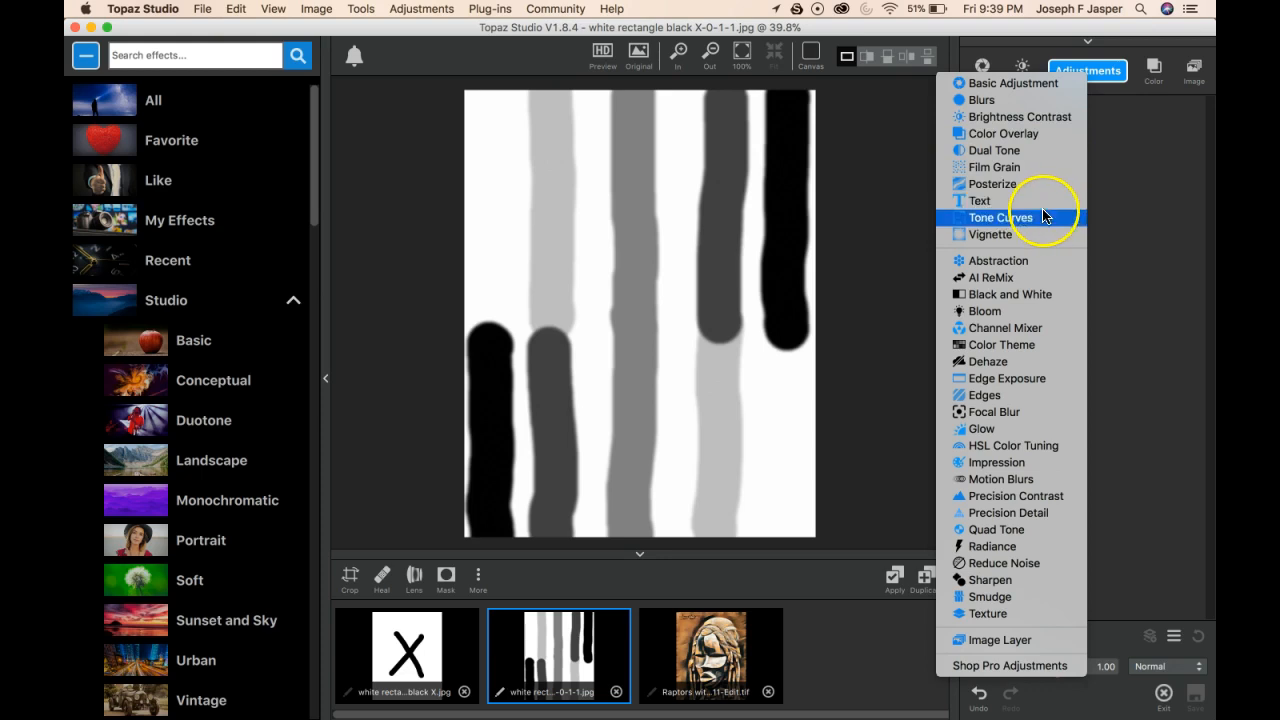
left_click(1046, 217)
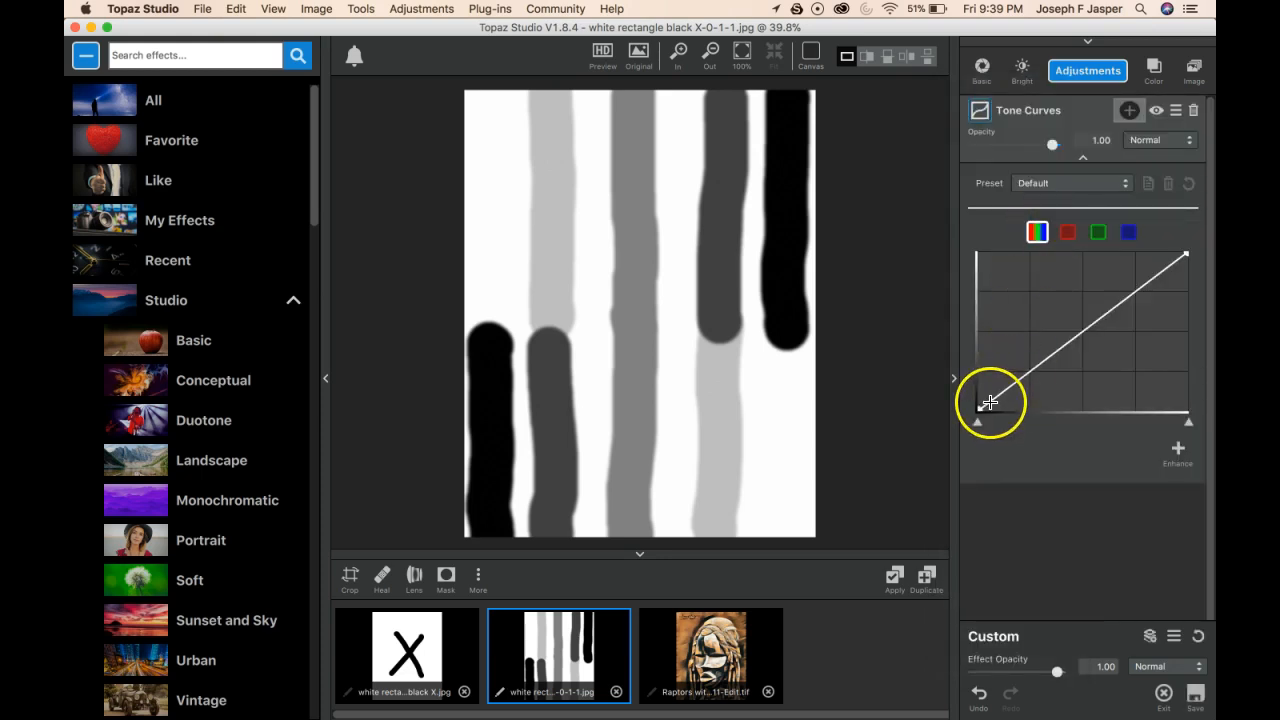
left_click_drag(978, 409, 980, 252)
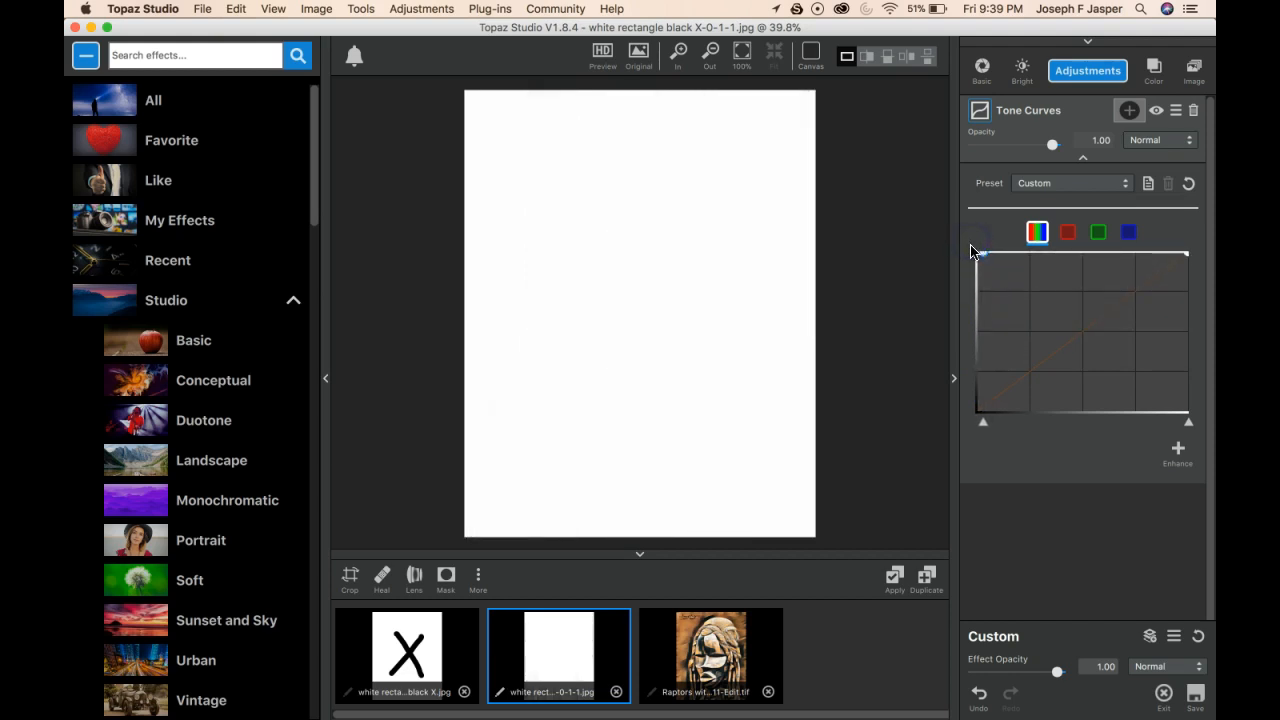
left_click(1187, 255)
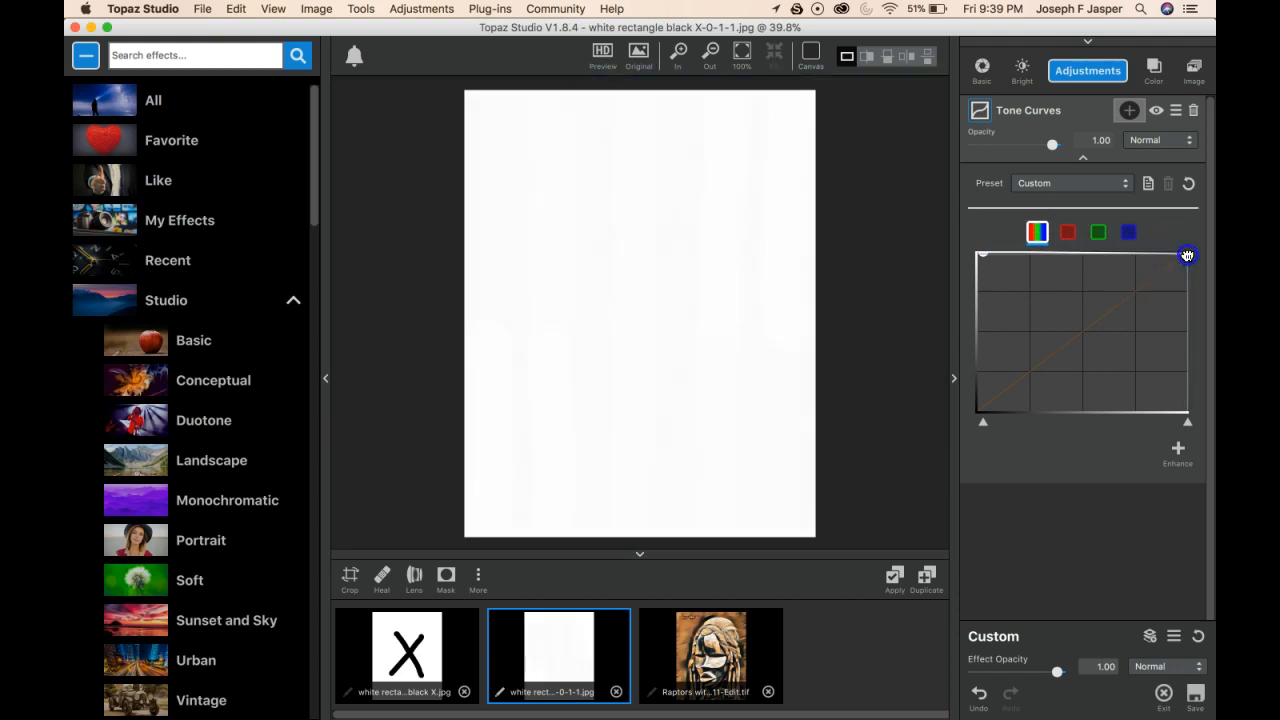
mouse_move(1186, 255)
left_mouse_down()
mouse_move(1177, 334)
mouse_move(1190, 413)
left_mouse_up()
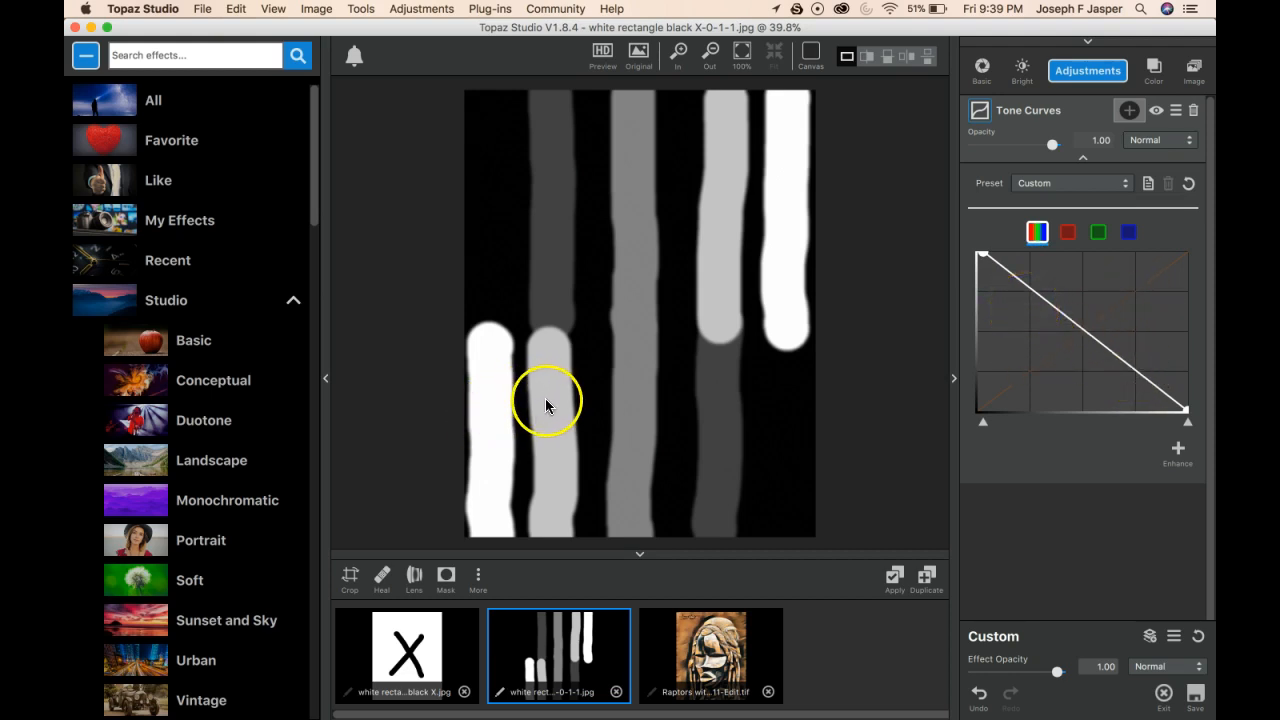
left_click(894, 576)
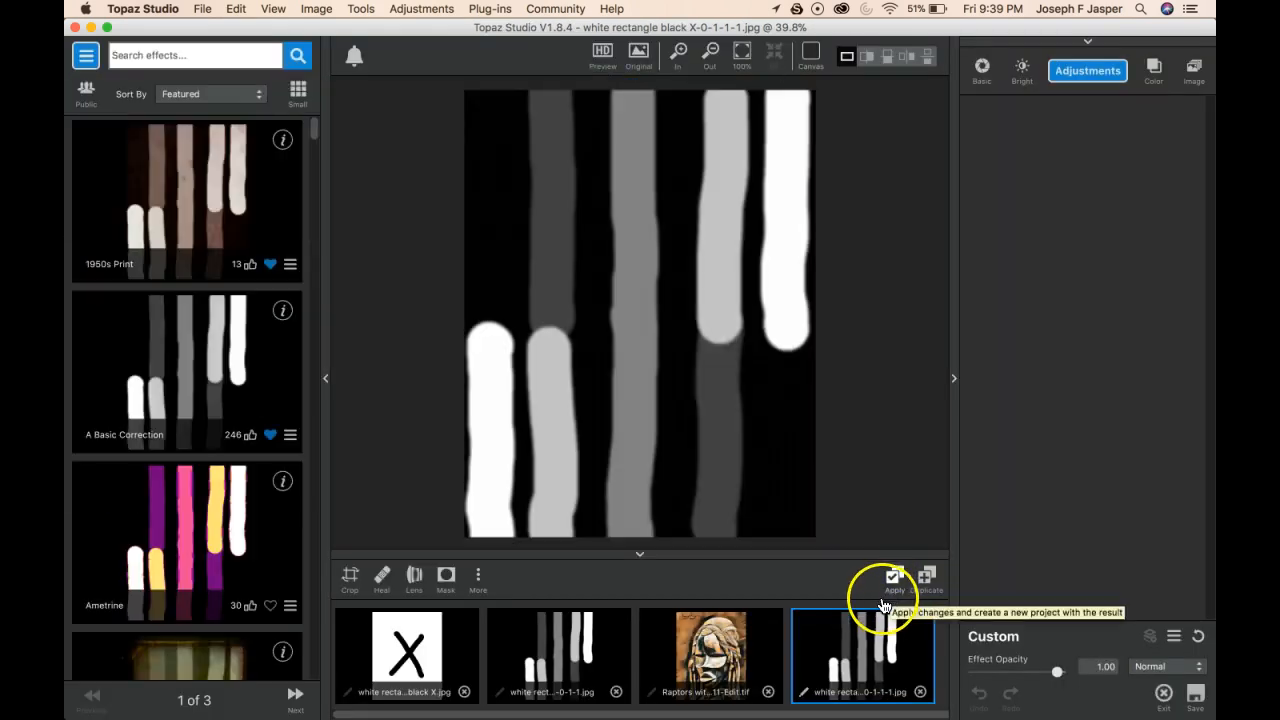
Reset the effects on white rectangle black X-0-1-1.jpg and add the inverted stripes project as an image layer over it.
left_click(592, 650)
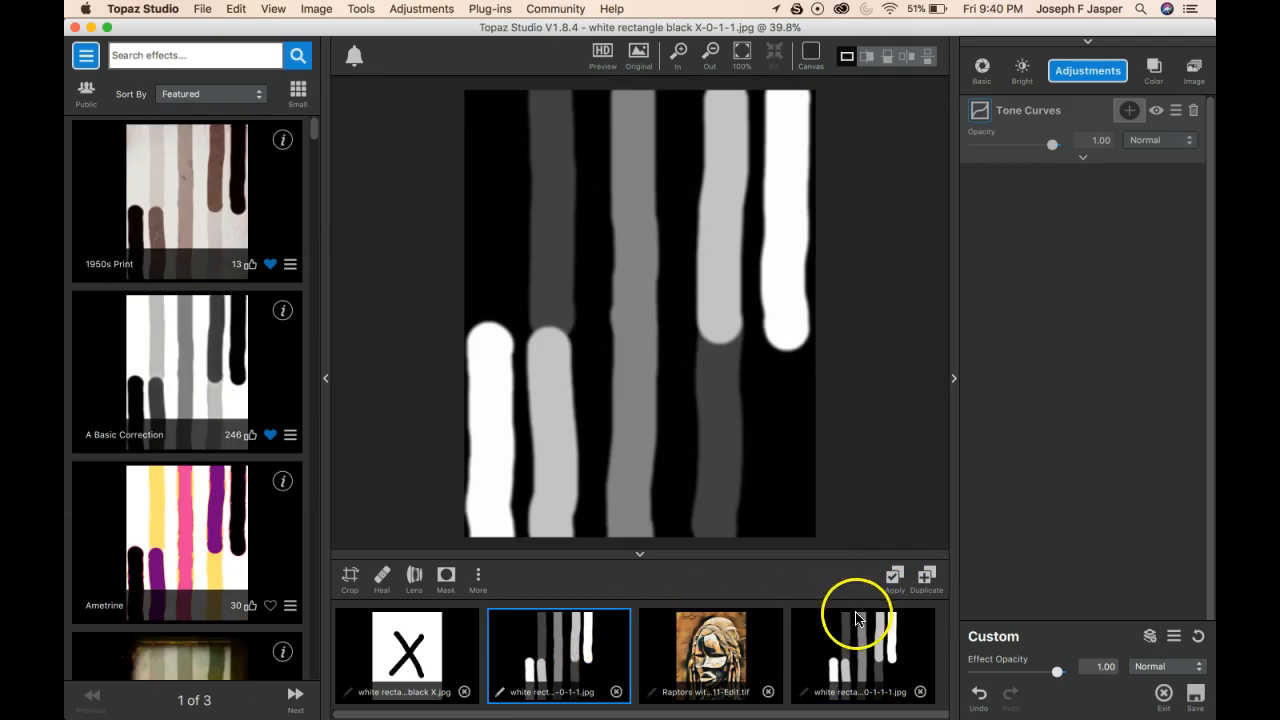
left_click(1197, 636)
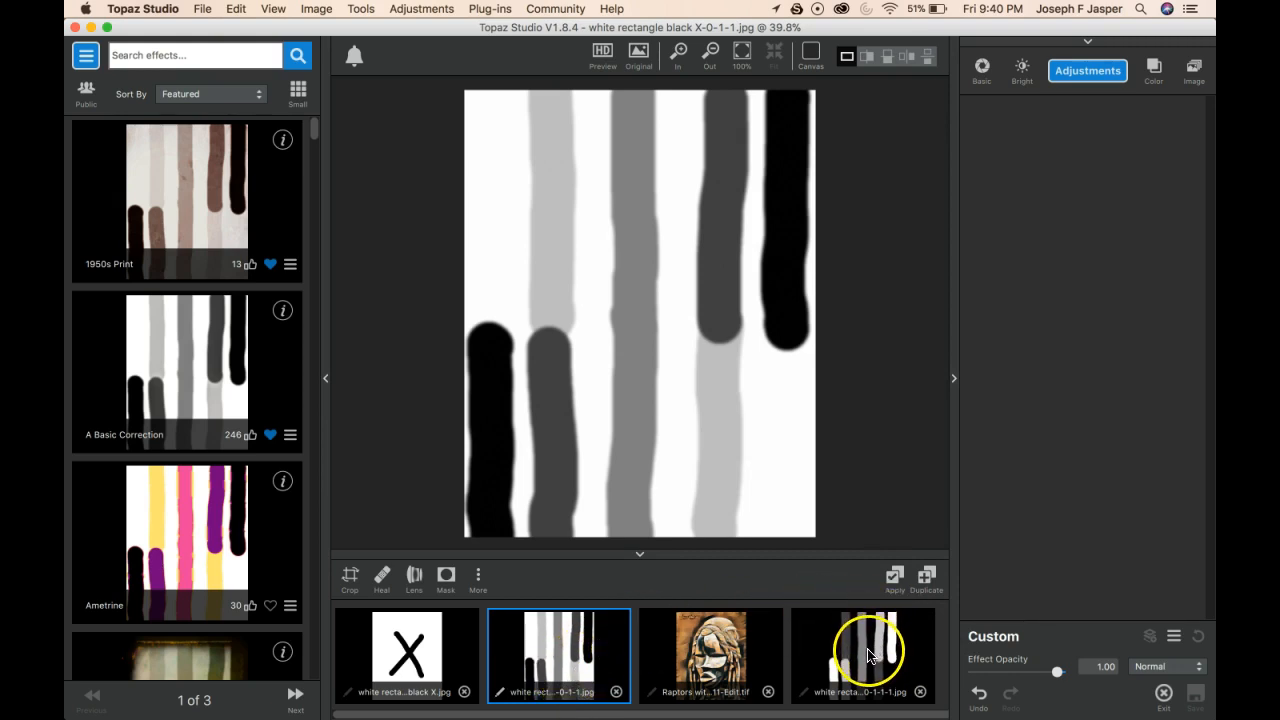
left_click_drag(868, 660, 1090, 284)
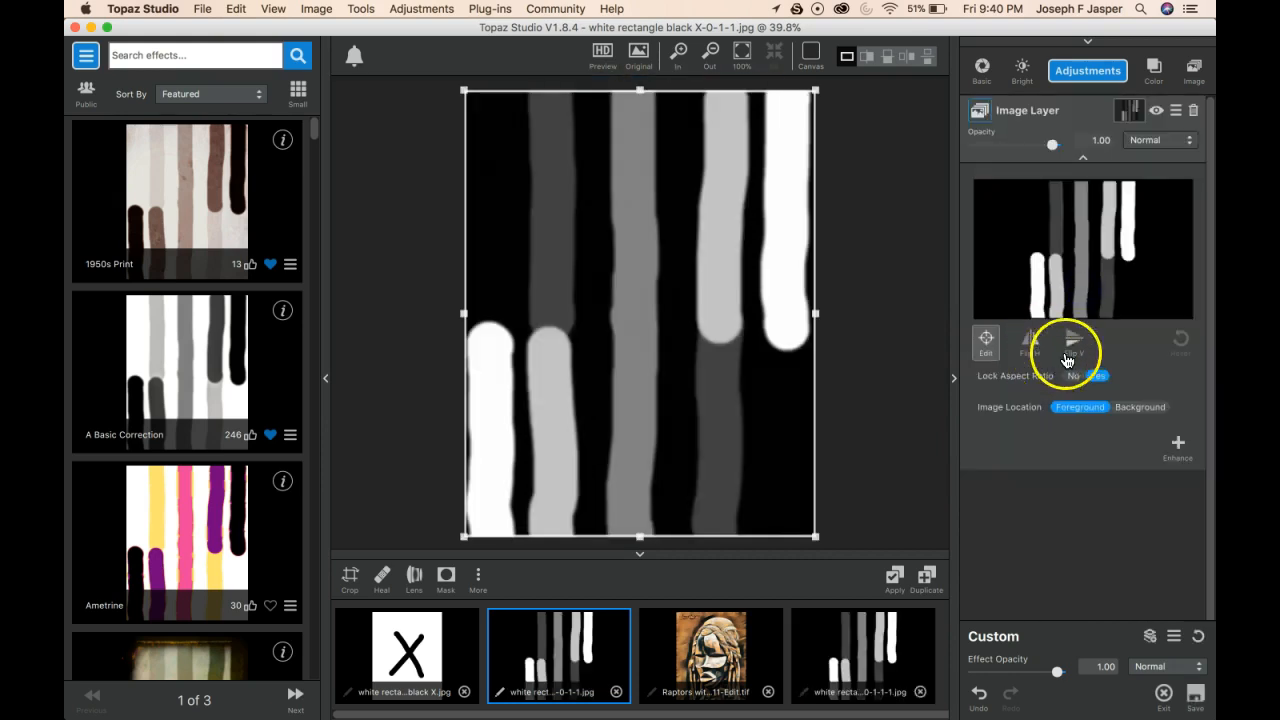
Try the Color Burn blend mode on the inverted stripes layer, and set it to Color Dodge instead.
left_click(1182, 145)
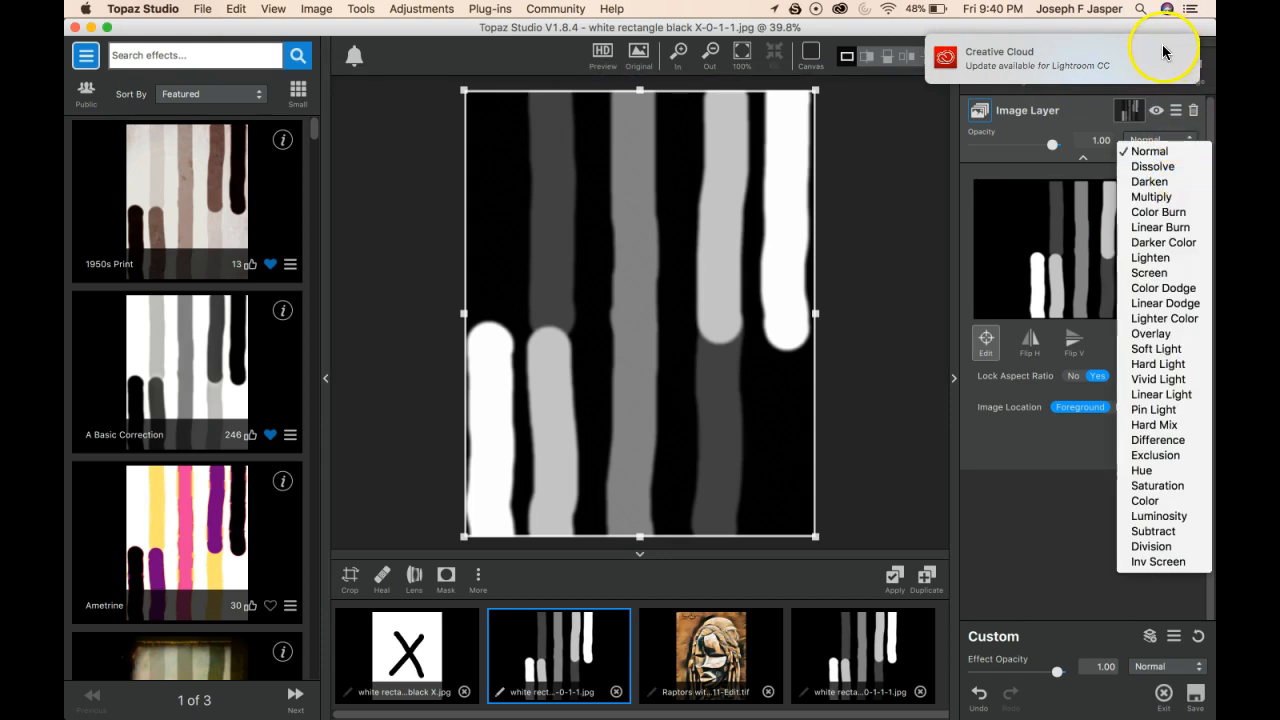
left_click(1177, 214)
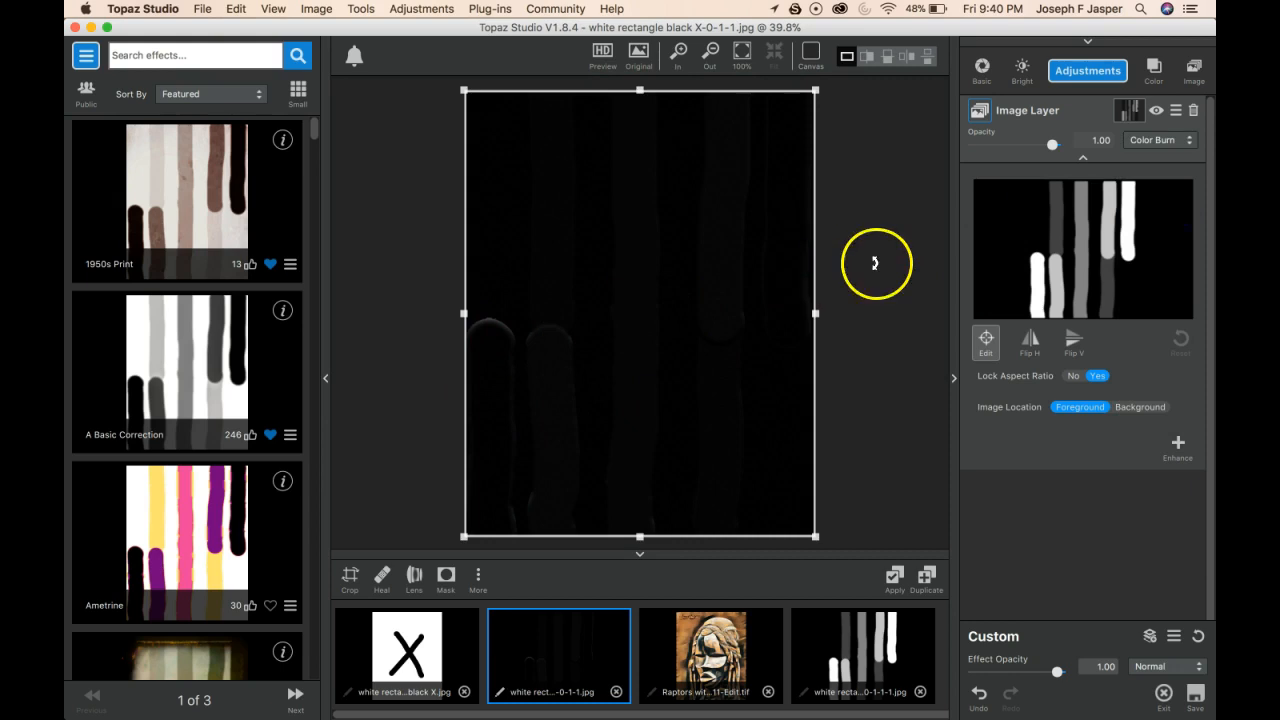
left_click(1180, 142)
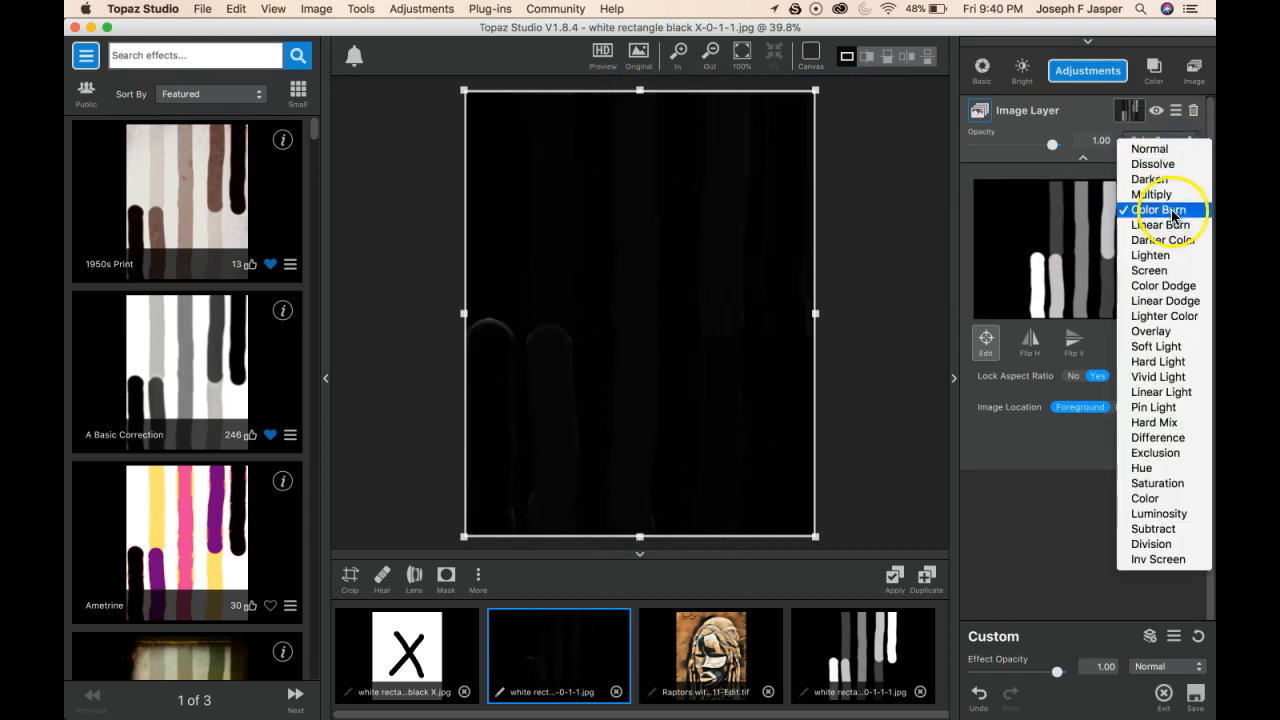
left_click(1175, 285)
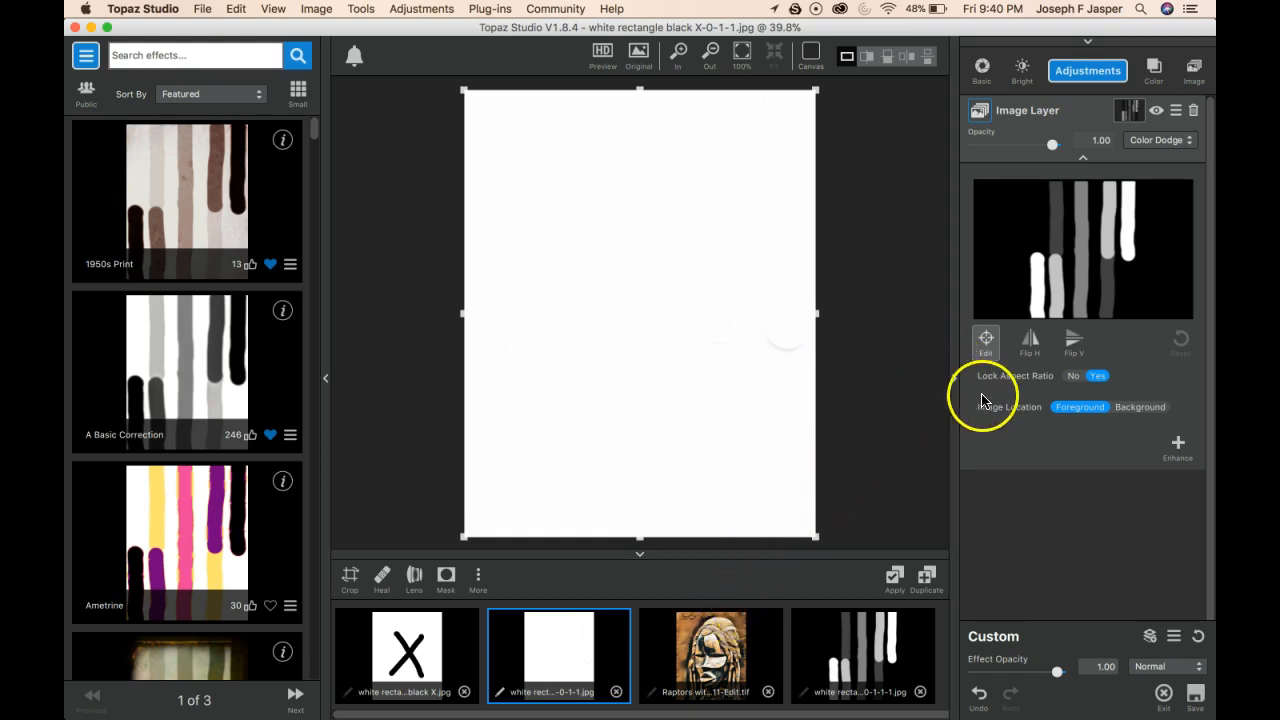
Invert Raptors with Nev-11-Edit.tif with a fully reversed Tone Curves adjustment and apply the result as a new project.
left_click(718, 646)
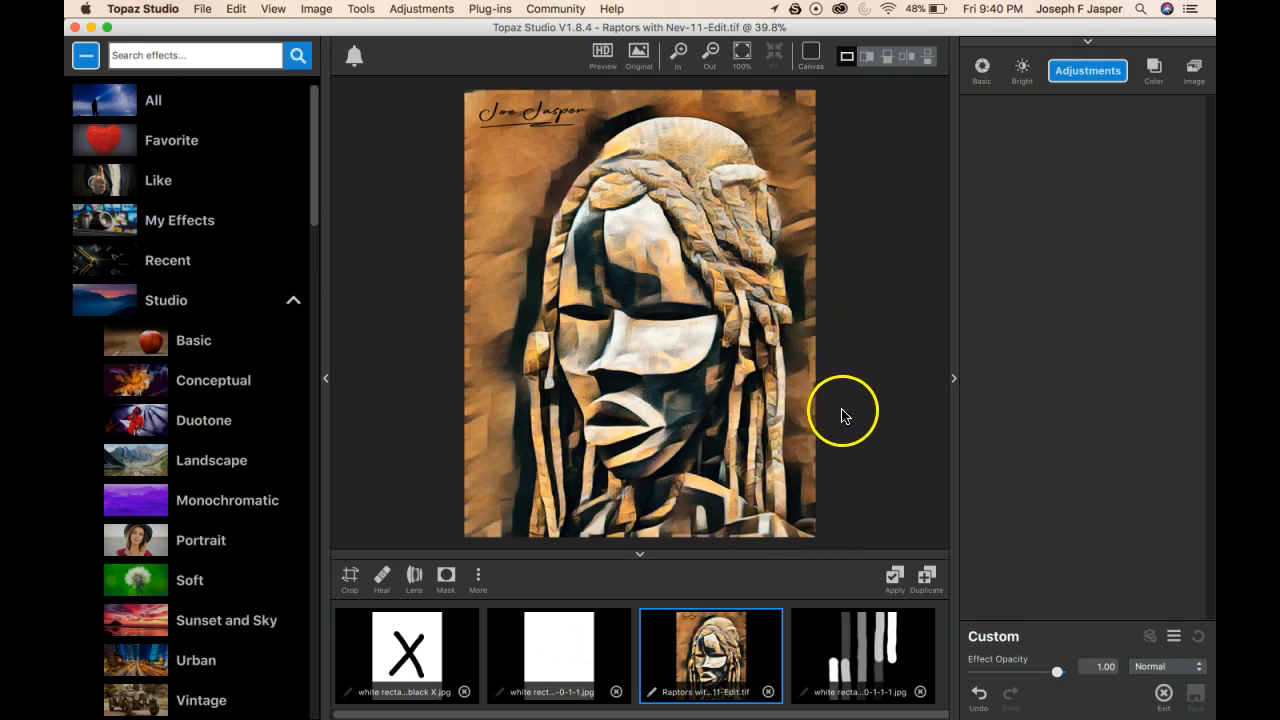
left_click(1091, 76)
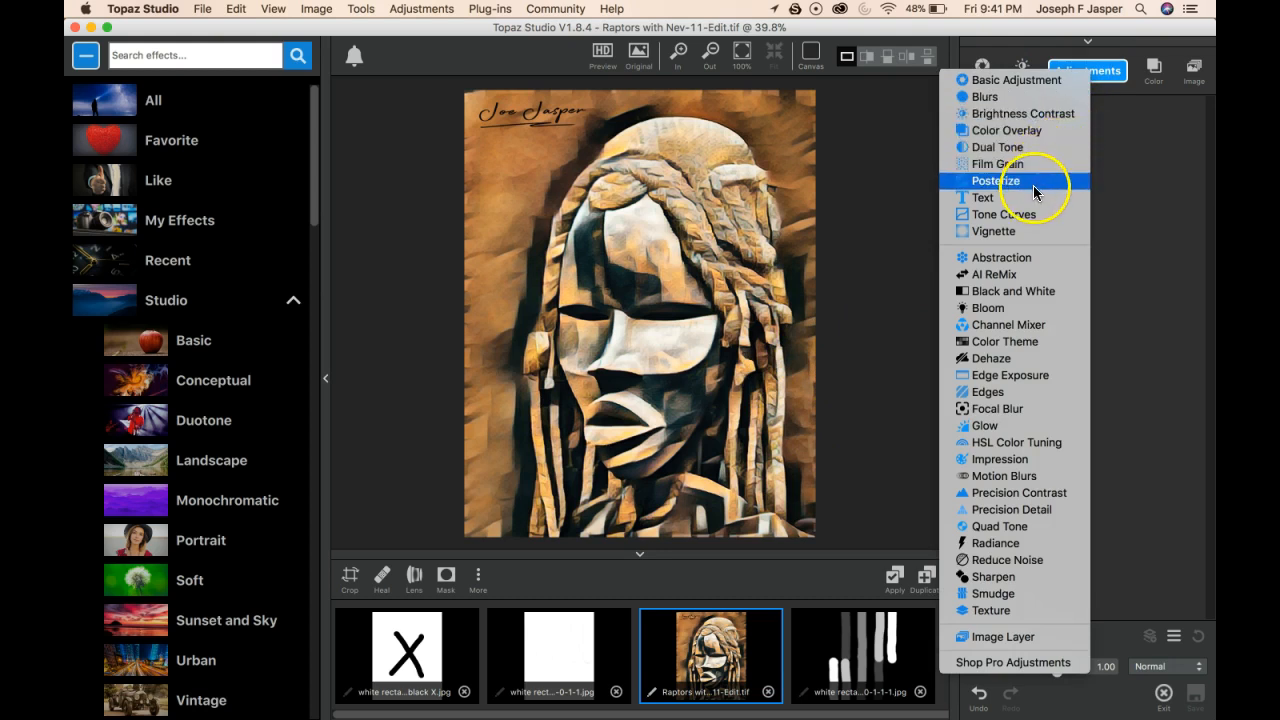
left_click(1035, 214)
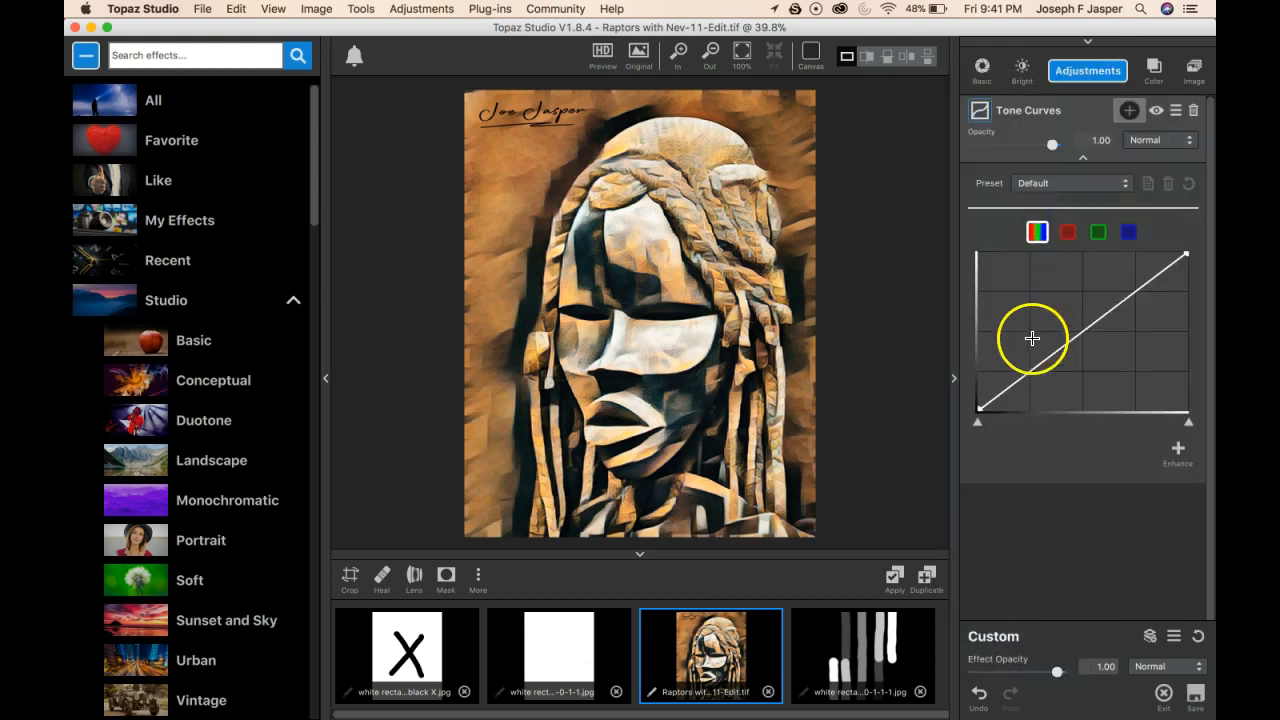
left_click_drag(979, 408, 979, 252)
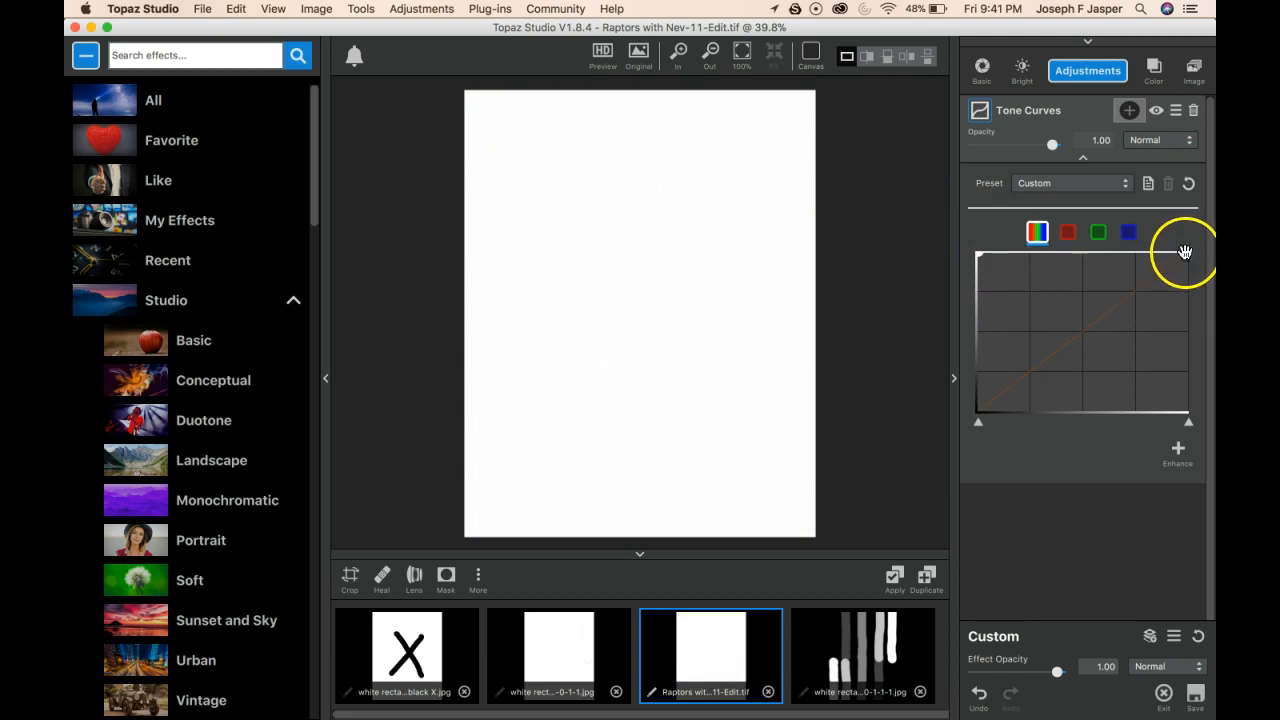
left_click_drag(1186, 258, 1189, 411)
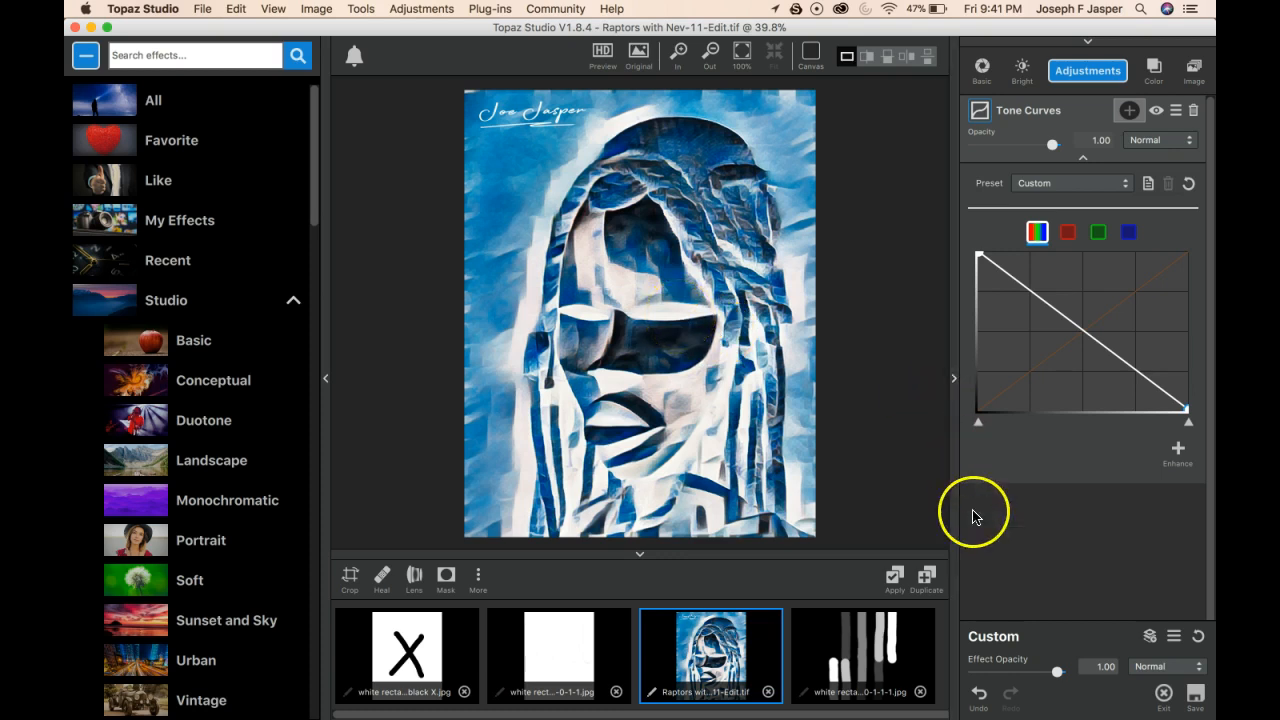
left_click(896, 578)
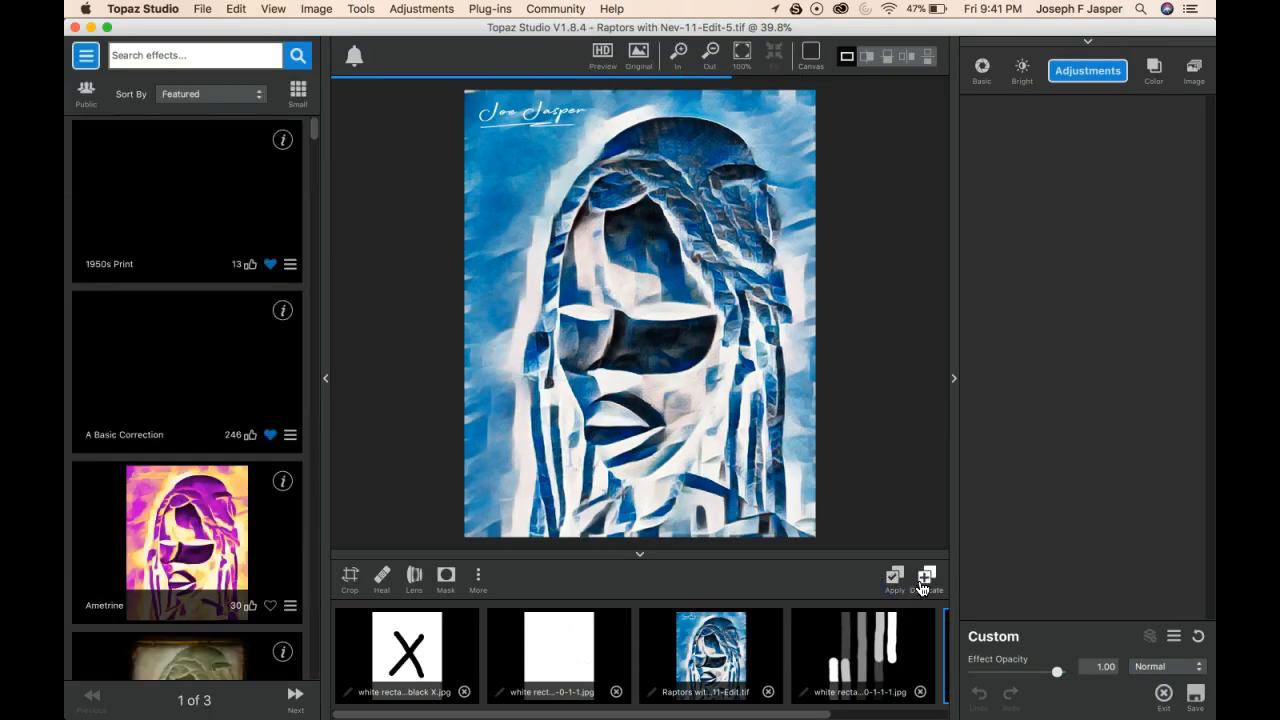
Reset the effects on the original colour mask image and add its inverted blue version as an image layer.
left_click(598, 645)
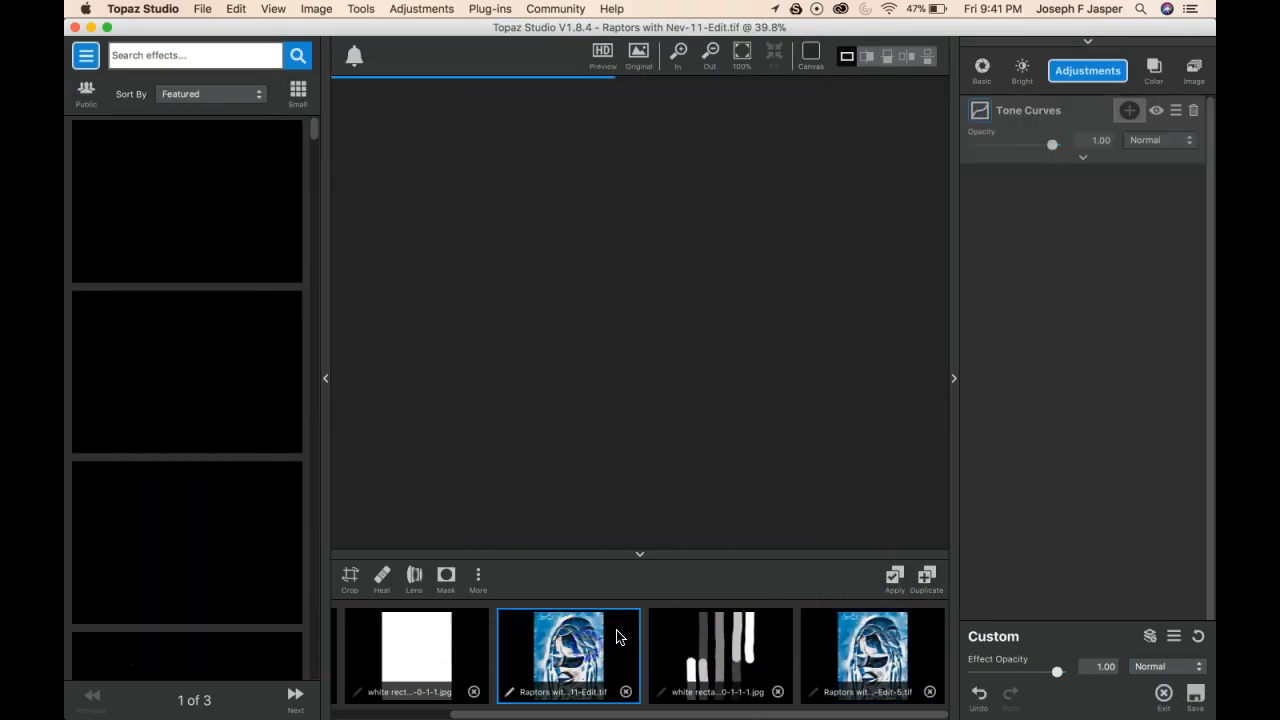
left_click(1199, 640)
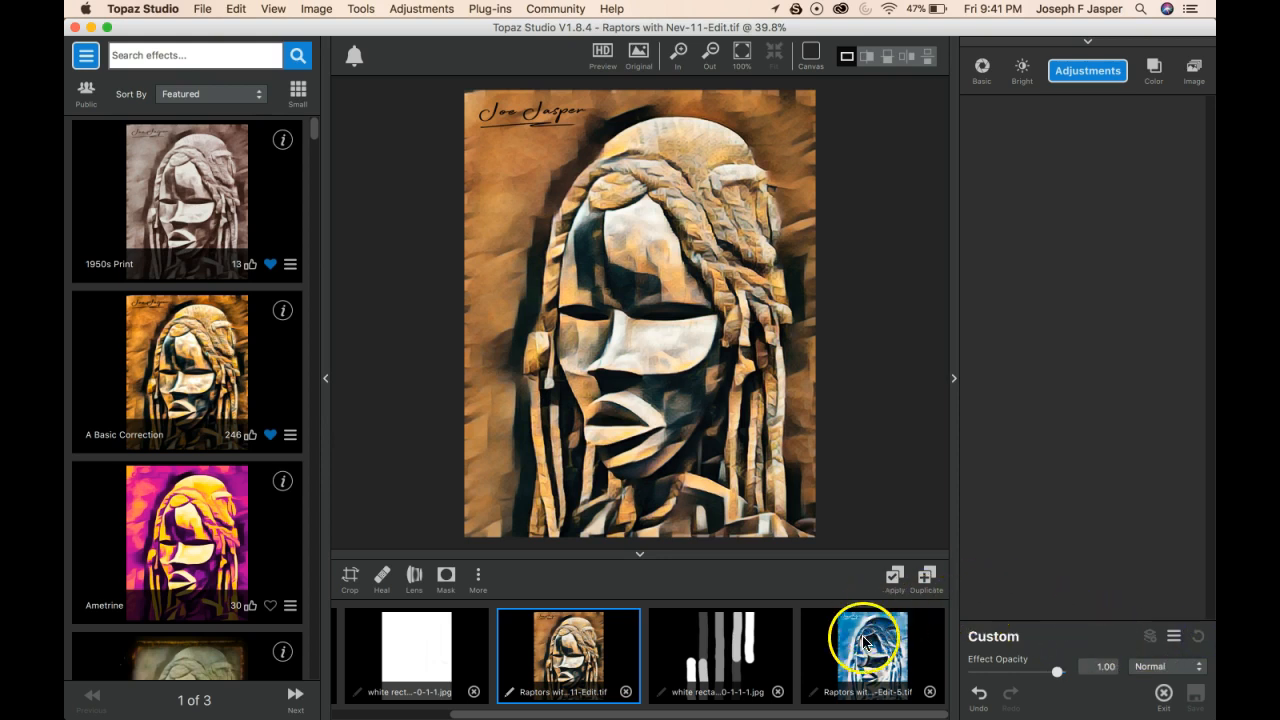
left_click_drag(866, 637, 1057, 242)
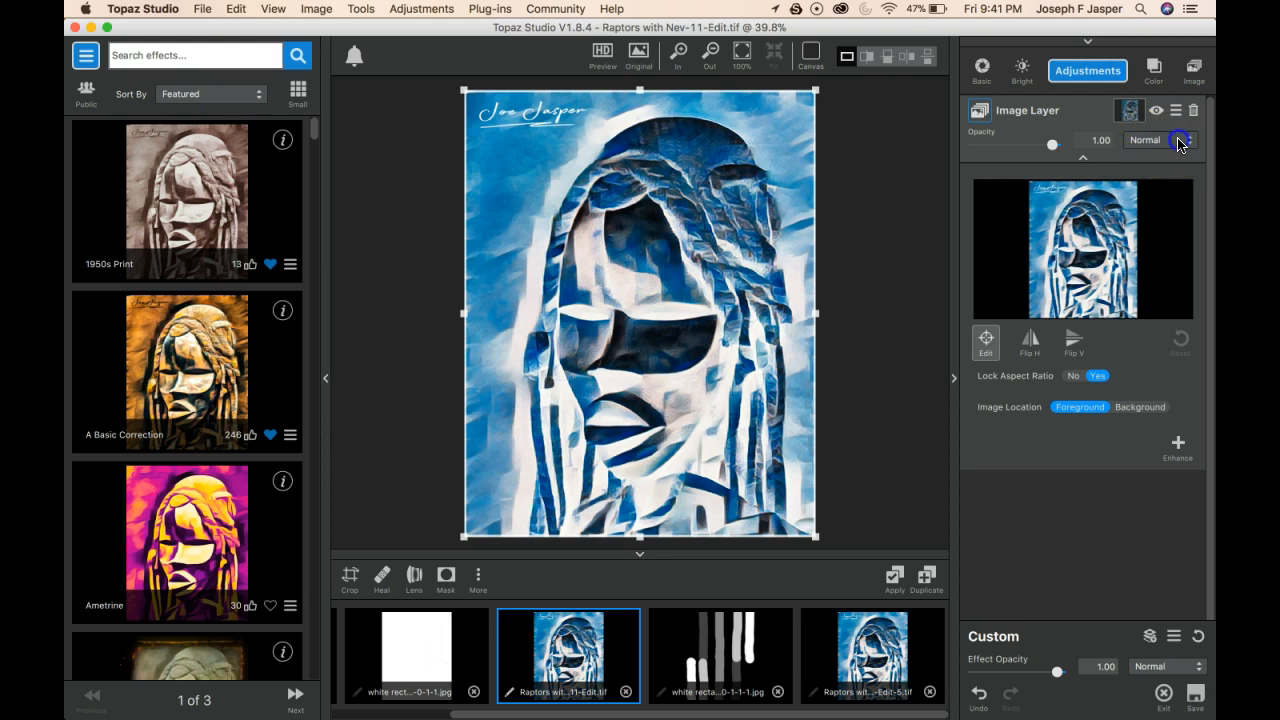
Try the Color Burn blend mode on the inverted mask layer, and set it to Color Dodge instead.
left_click(1180, 144)
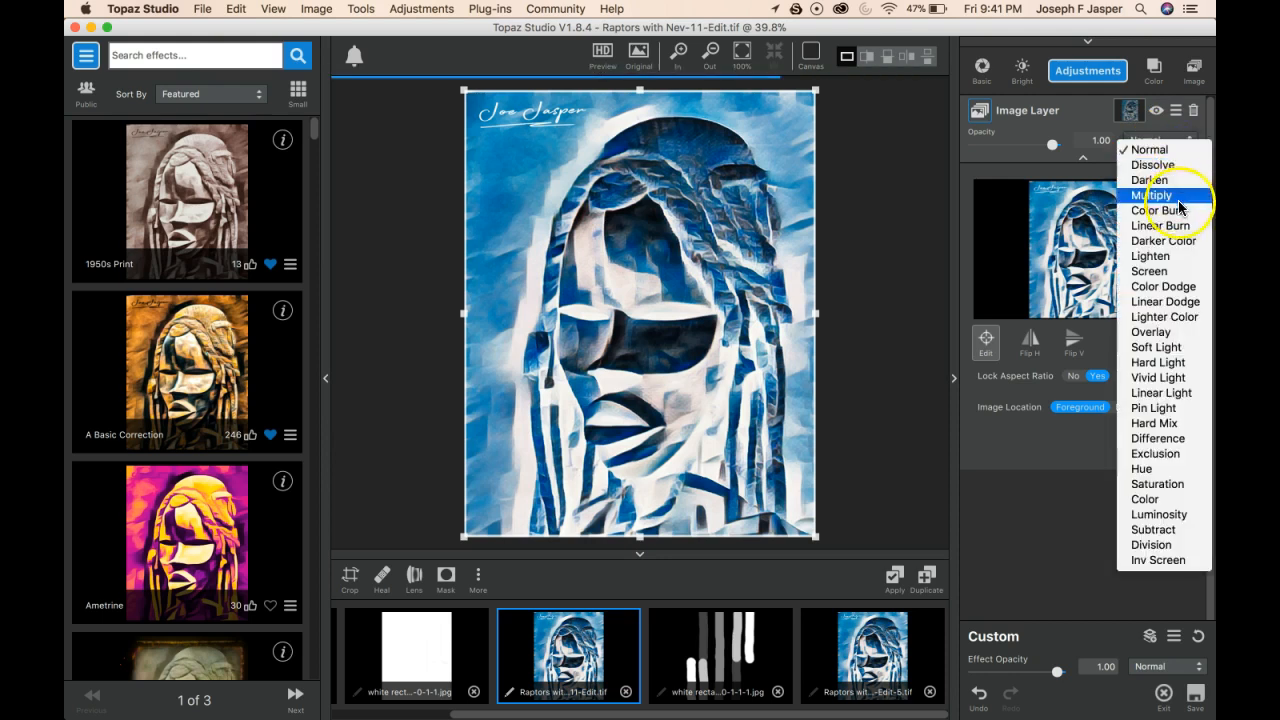
left_click(1179, 210)
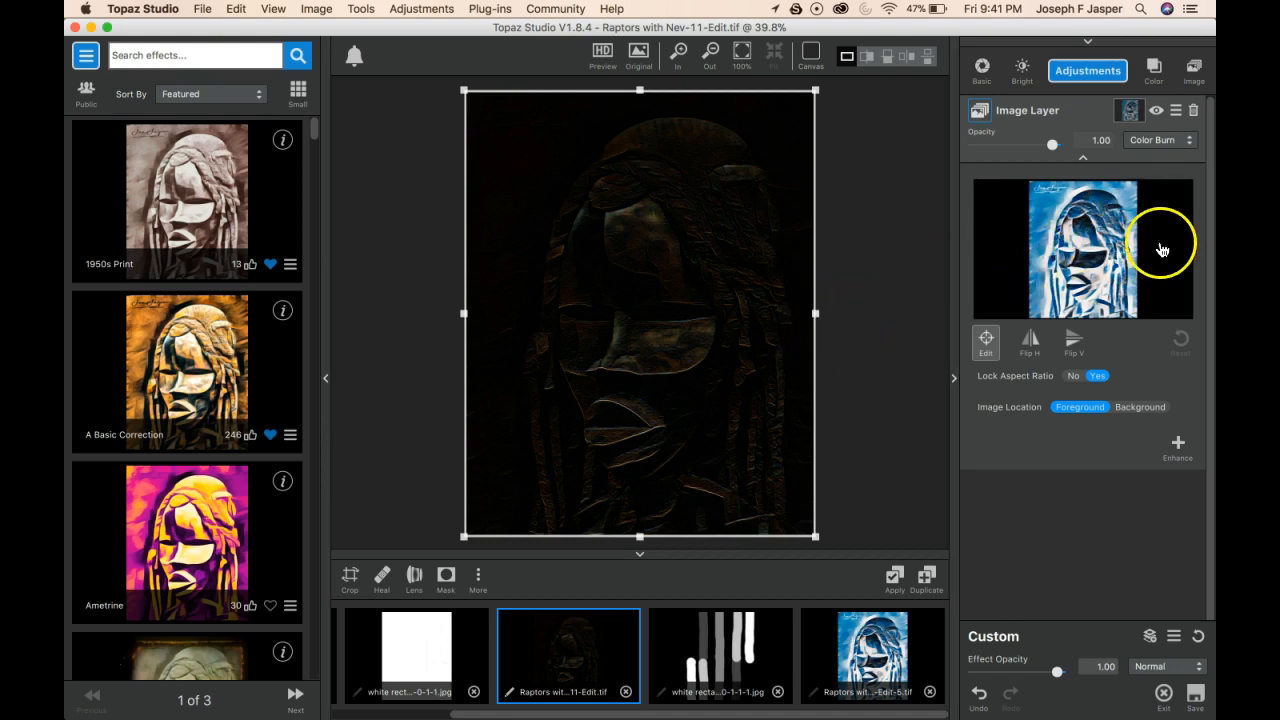
left_click(1175, 150)
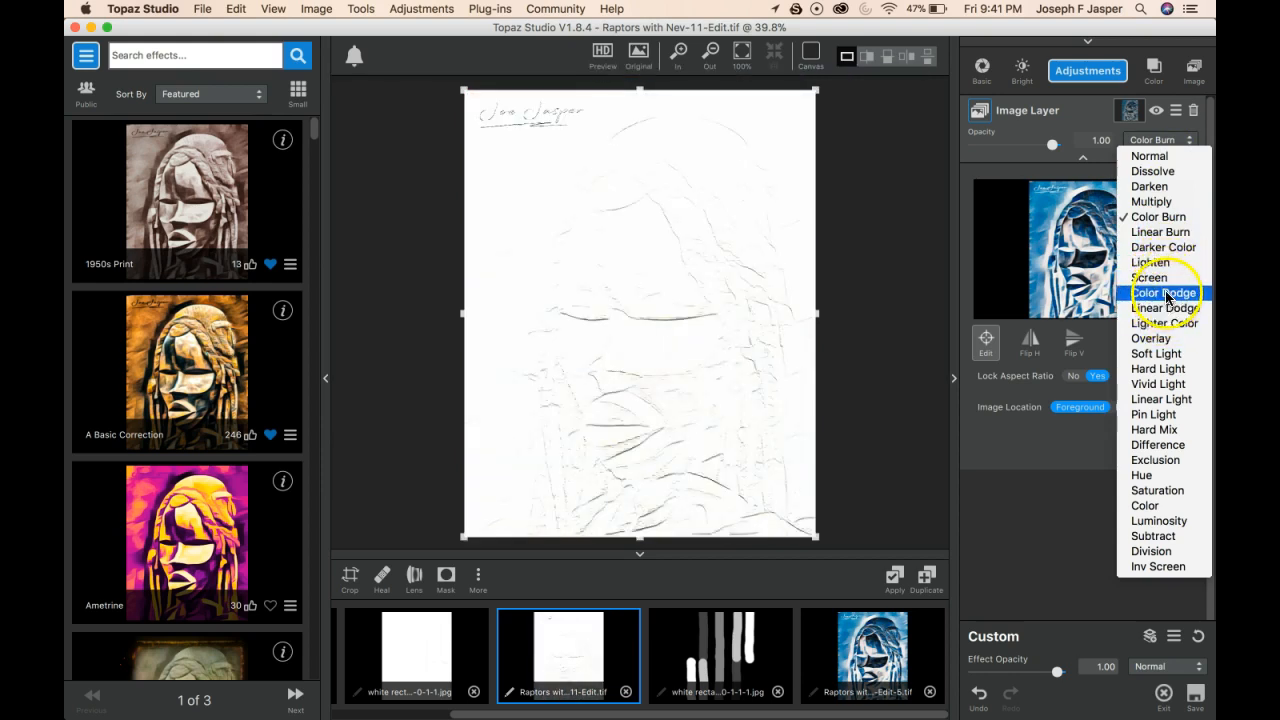
left_click(1173, 293)
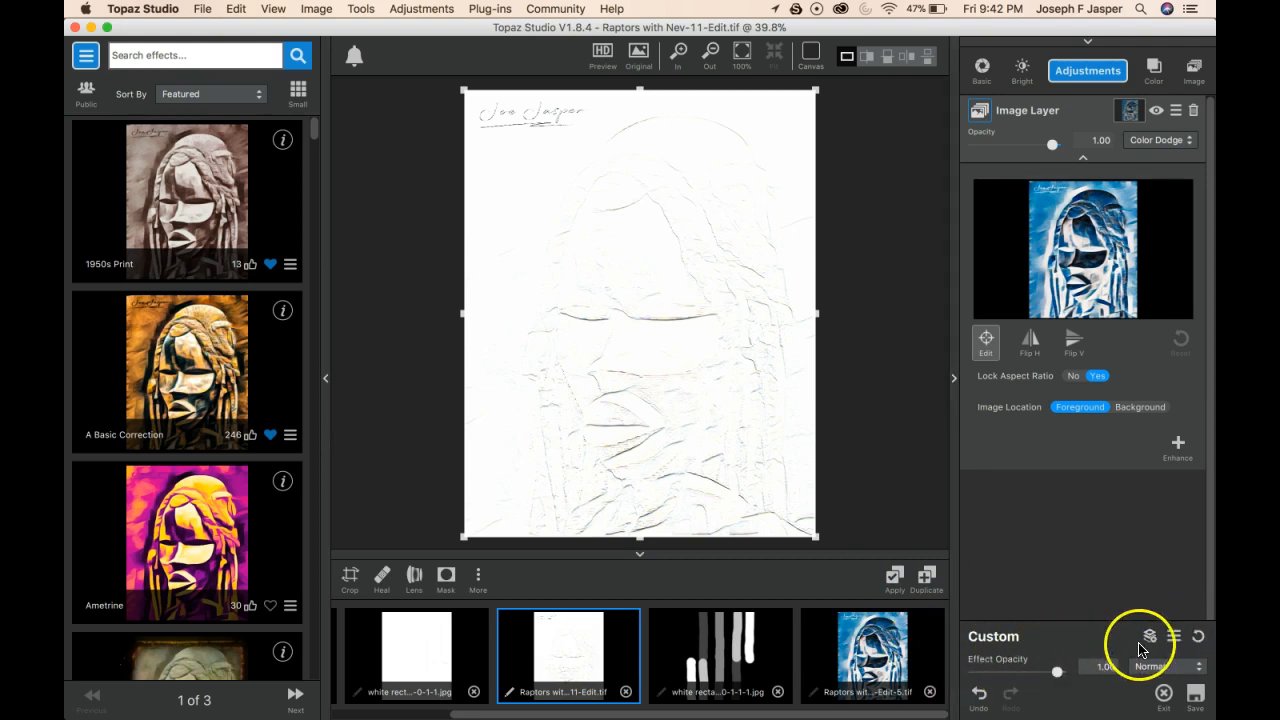
Reset the mask image's effects, convert it with a Black and White adjustment, and apply the result as a new project.
left_click(1198, 637)
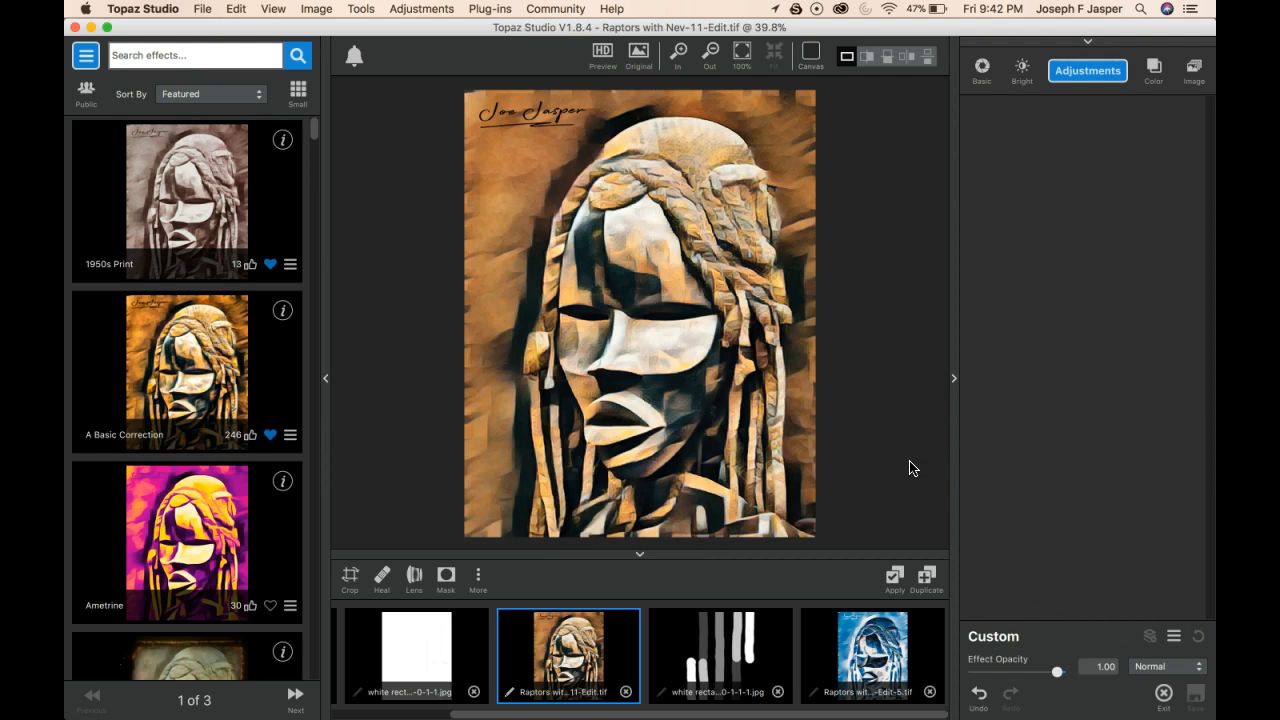
left_click(1084, 72)
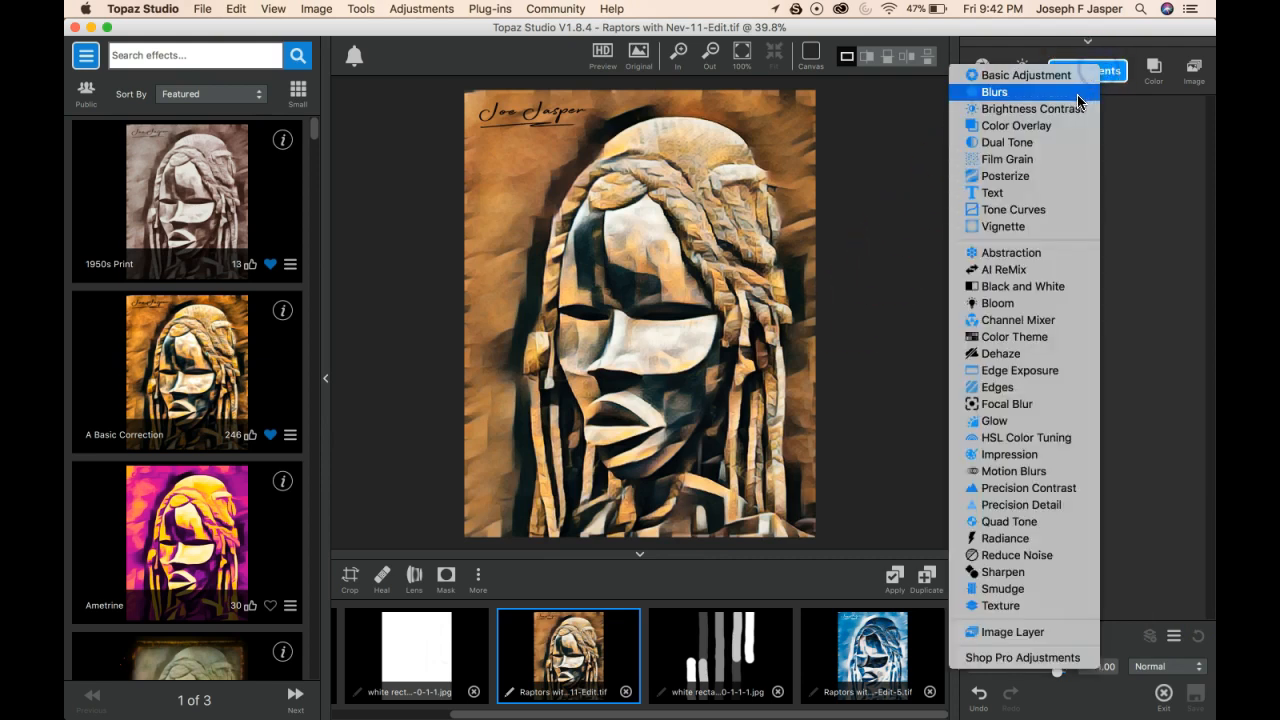
left_click(1024, 288)
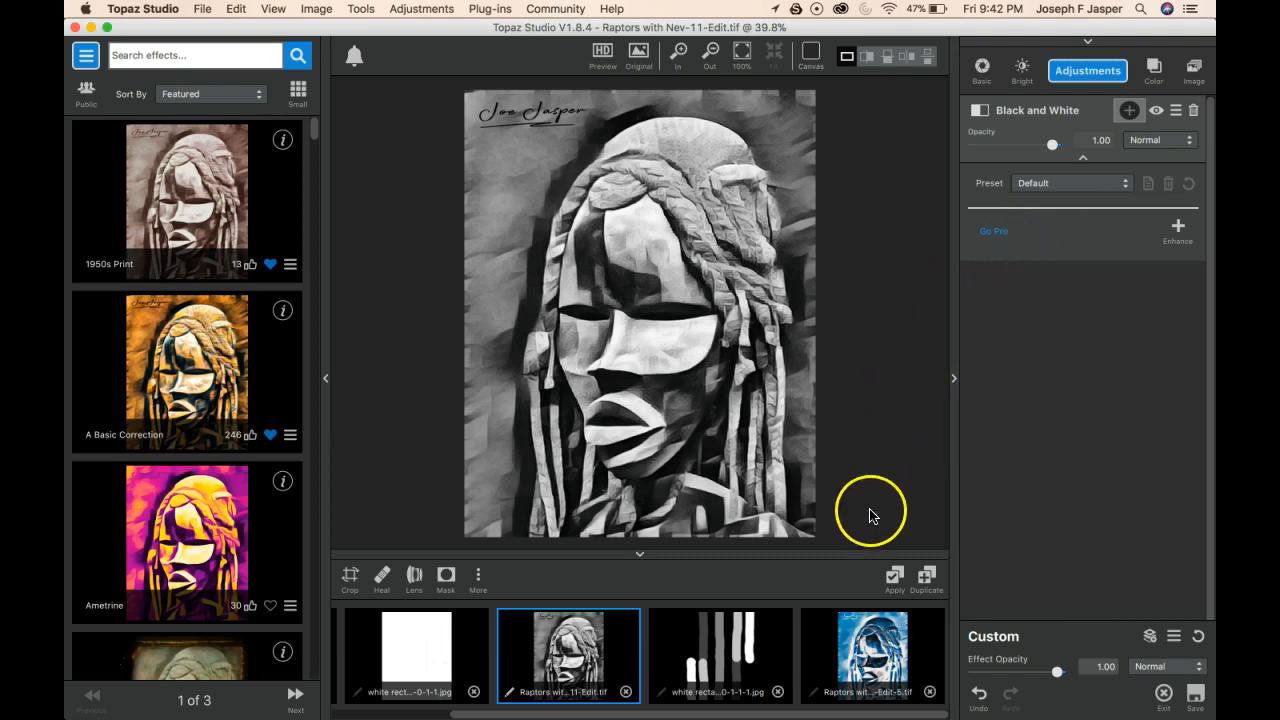
left_click(896, 577)
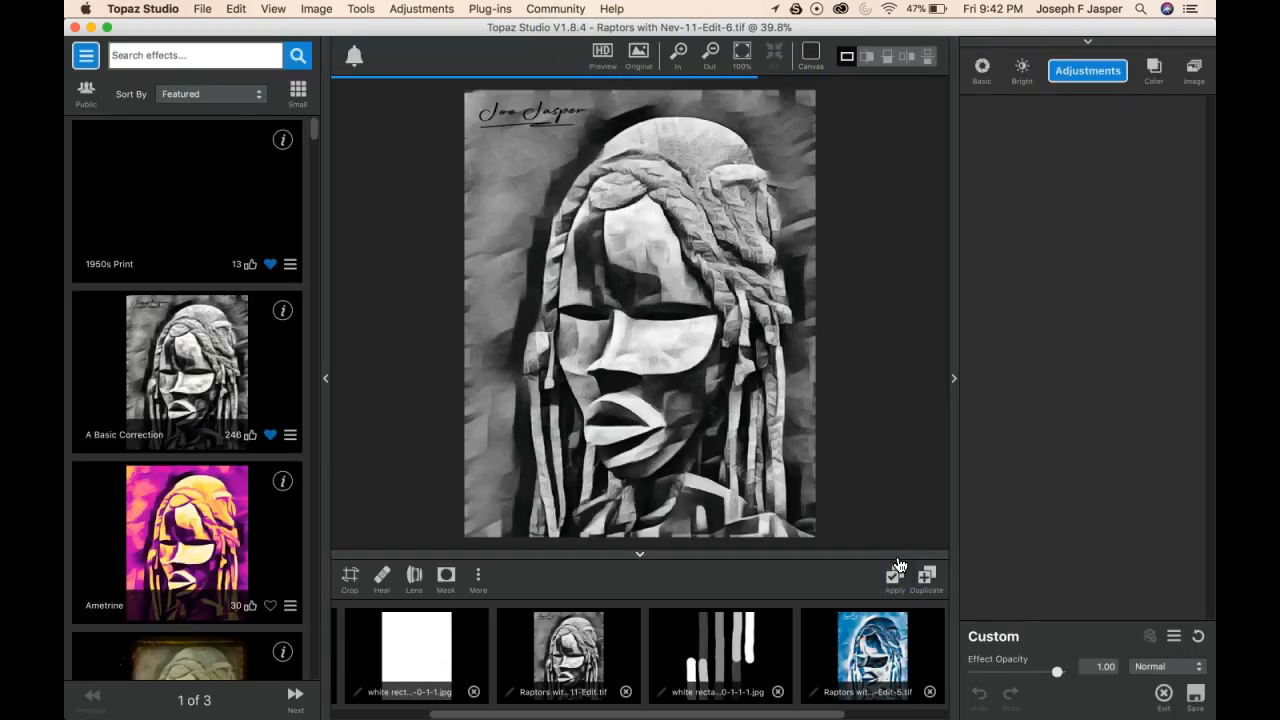
Invert the black-and-white mask image with a fully reversed Tone Curves adjustment and apply the result as a new project.
left_click(1092, 72)
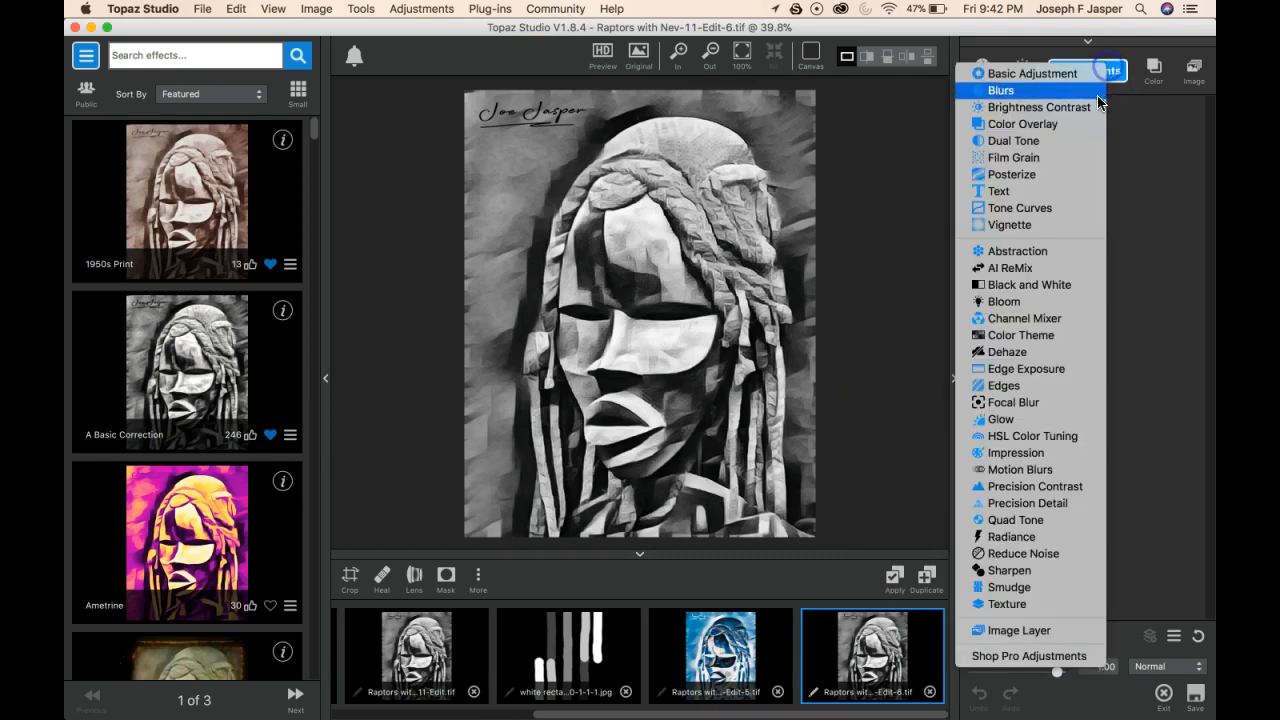
left_click(1050, 208)
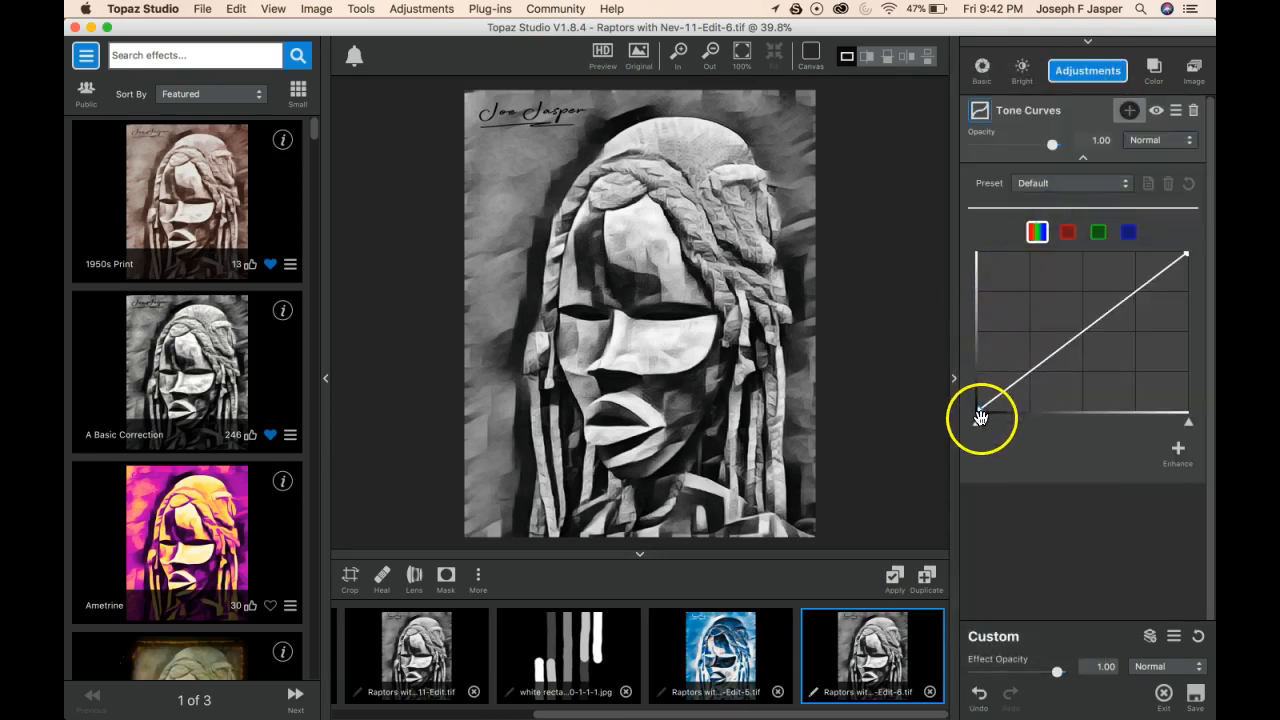
left_click_drag(980, 413, 978, 252)
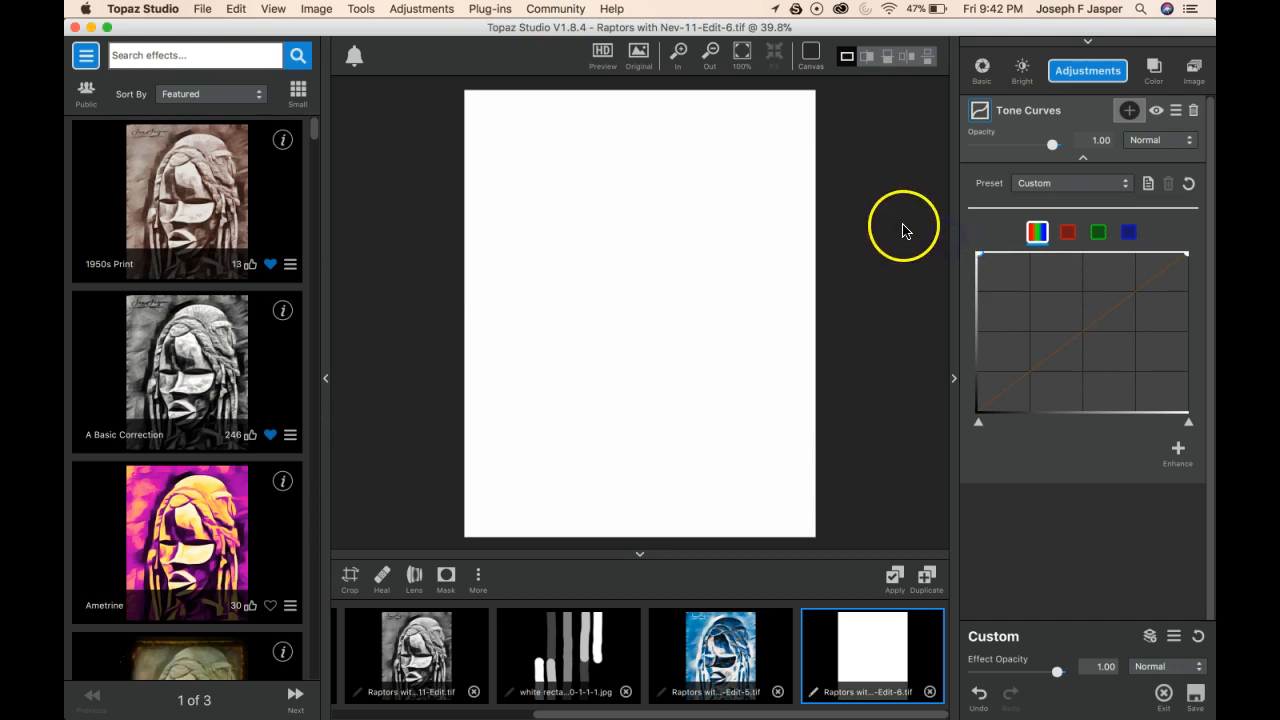
left_click_drag(1186, 254, 1192, 418)
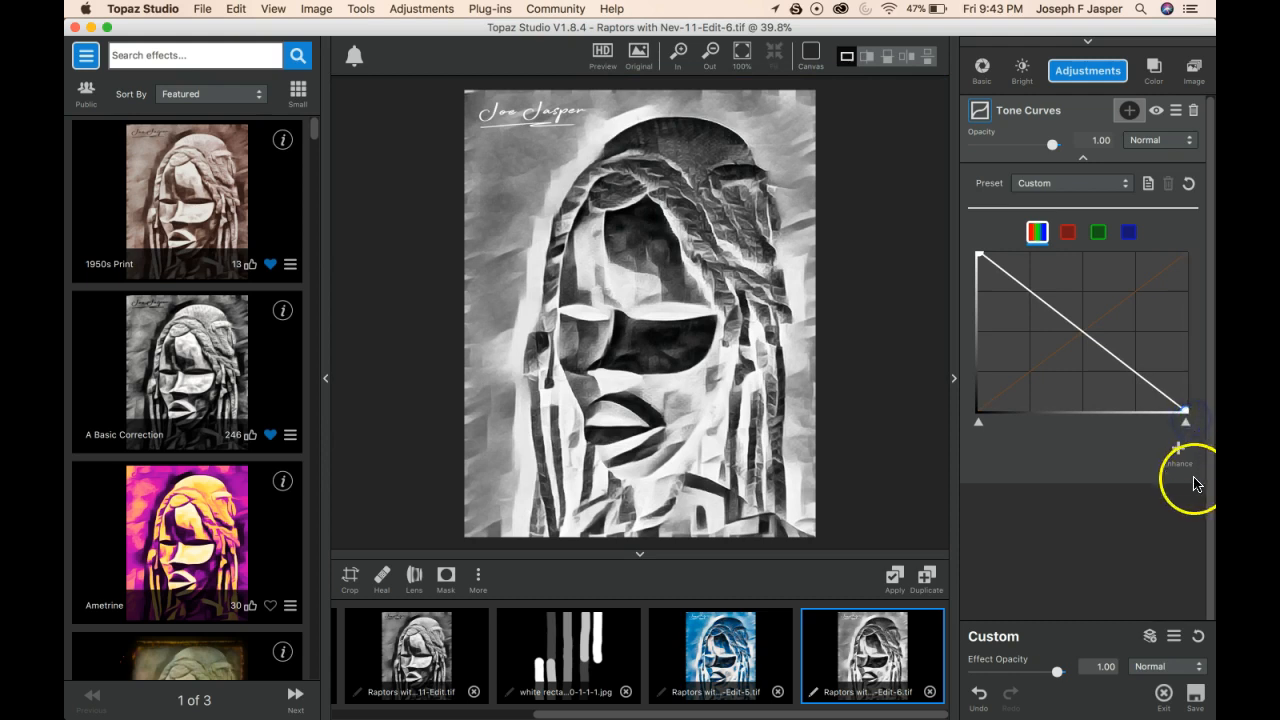
left_click(895, 580)
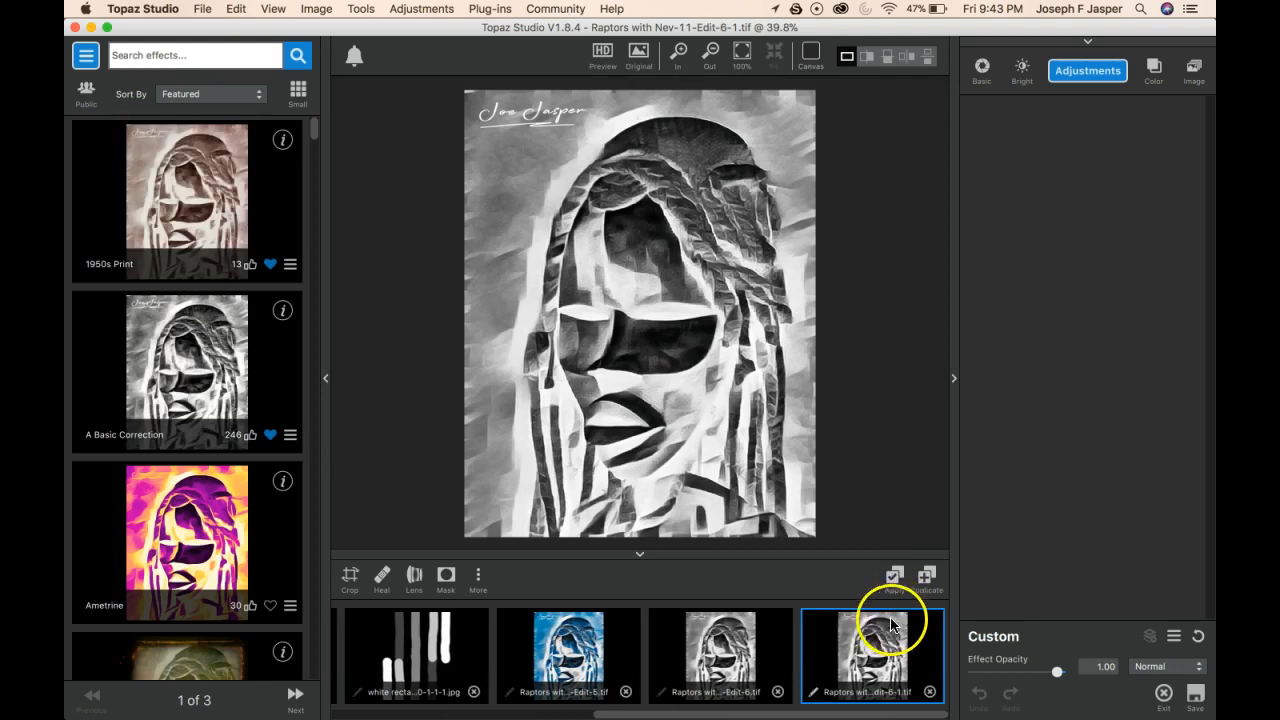
Reset the effects on the black-and-white mask image and add its inverted copy as an image layer.
left_click(756, 648)
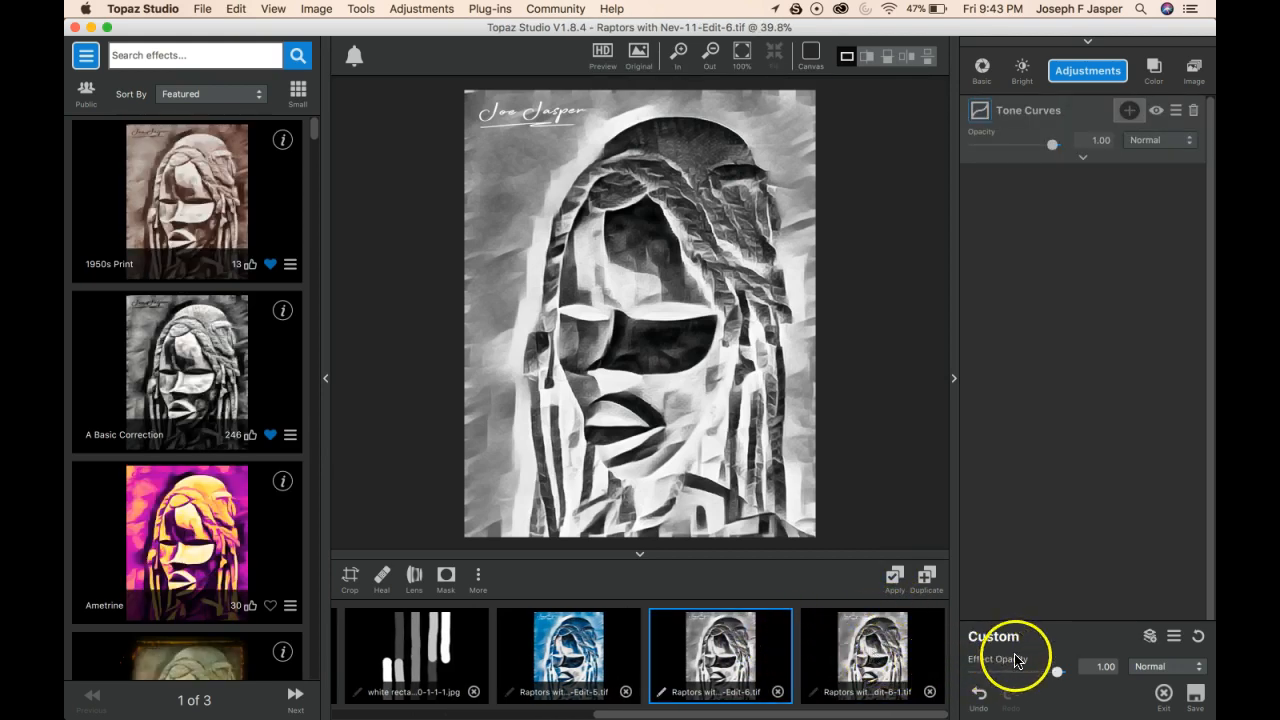
left_click(1200, 636)
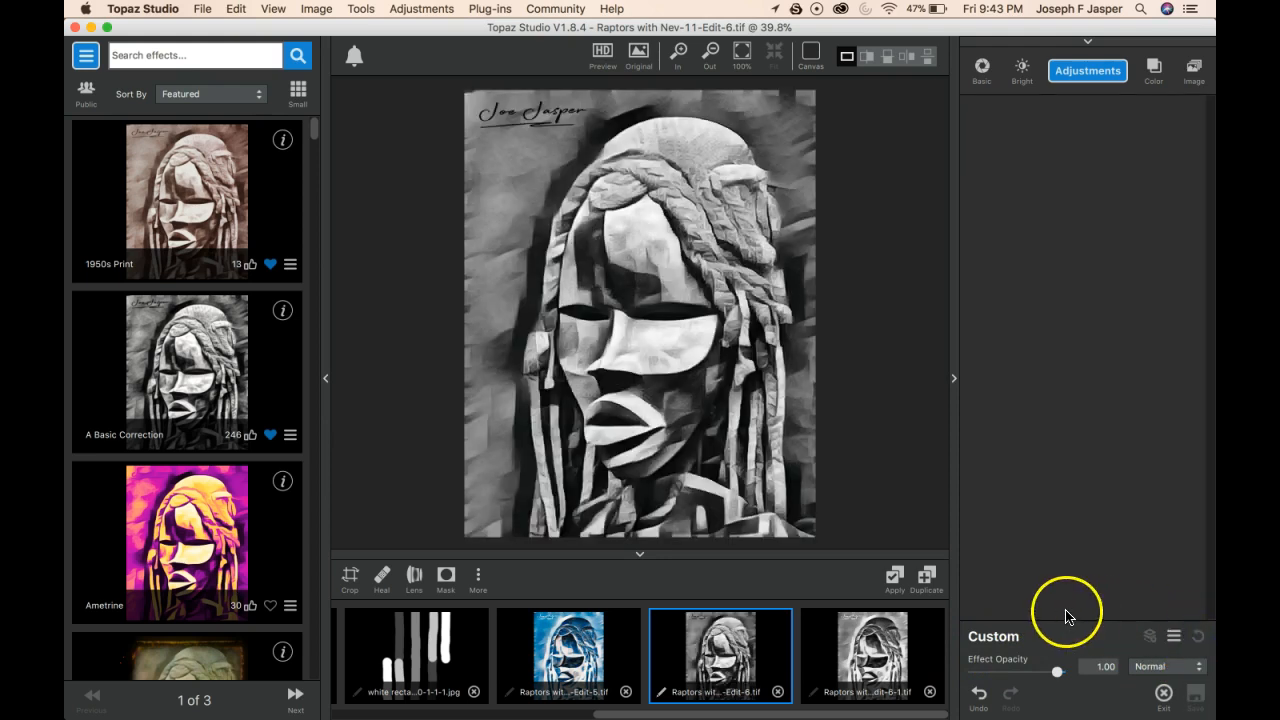
left_click_drag(868, 658, 1072, 306)
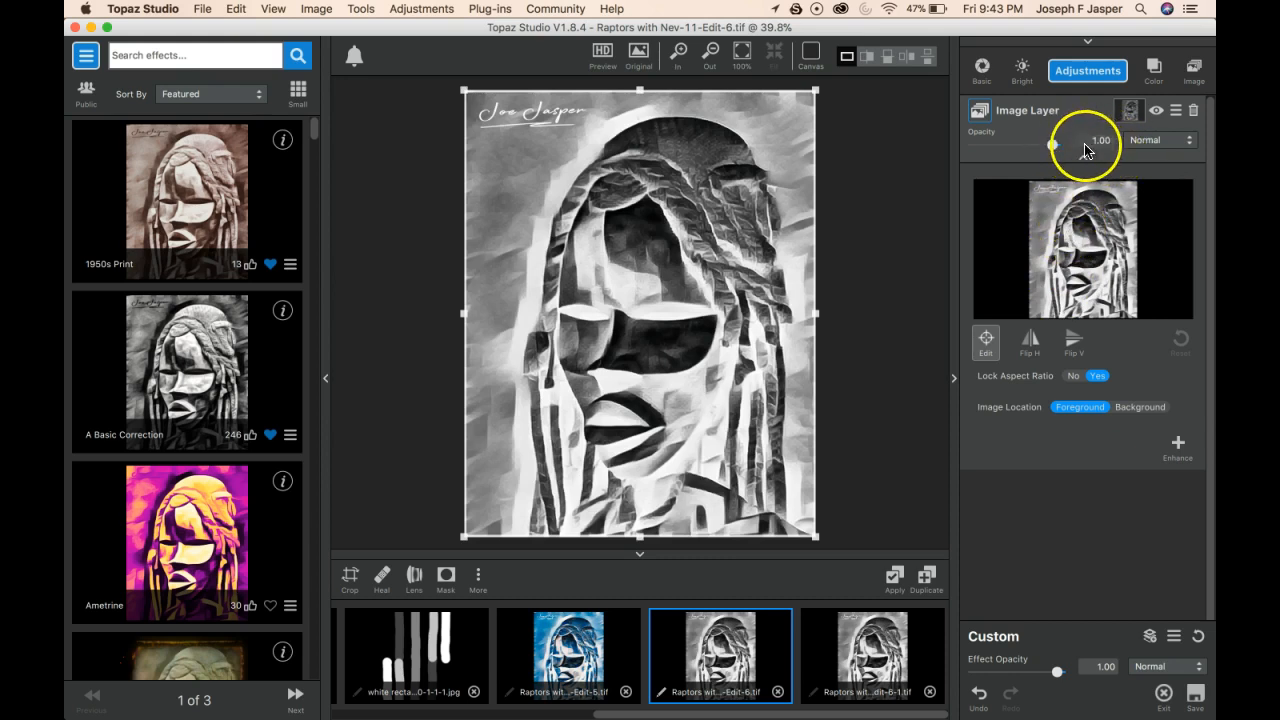
Set the blend mode of the inverted black-and-white image layer to Color Dodge.
left_click(1177, 447)
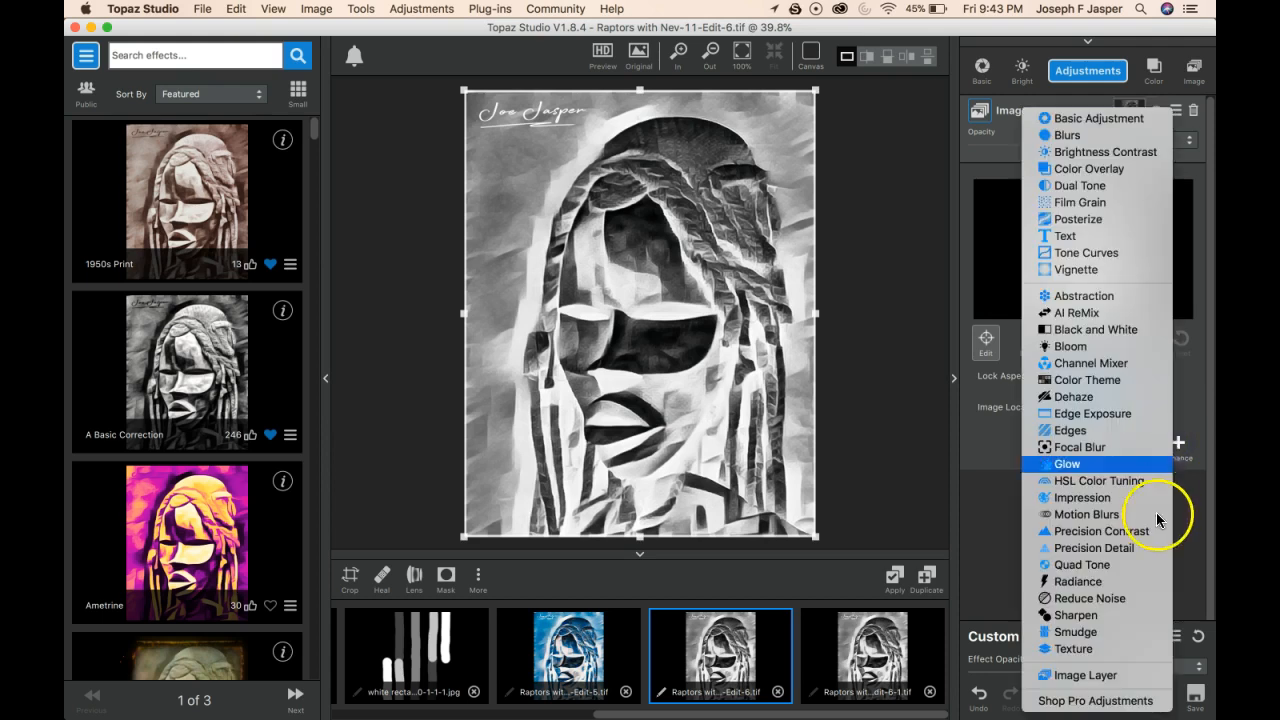
left_click(1177, 518)
left_click(1190, 140)
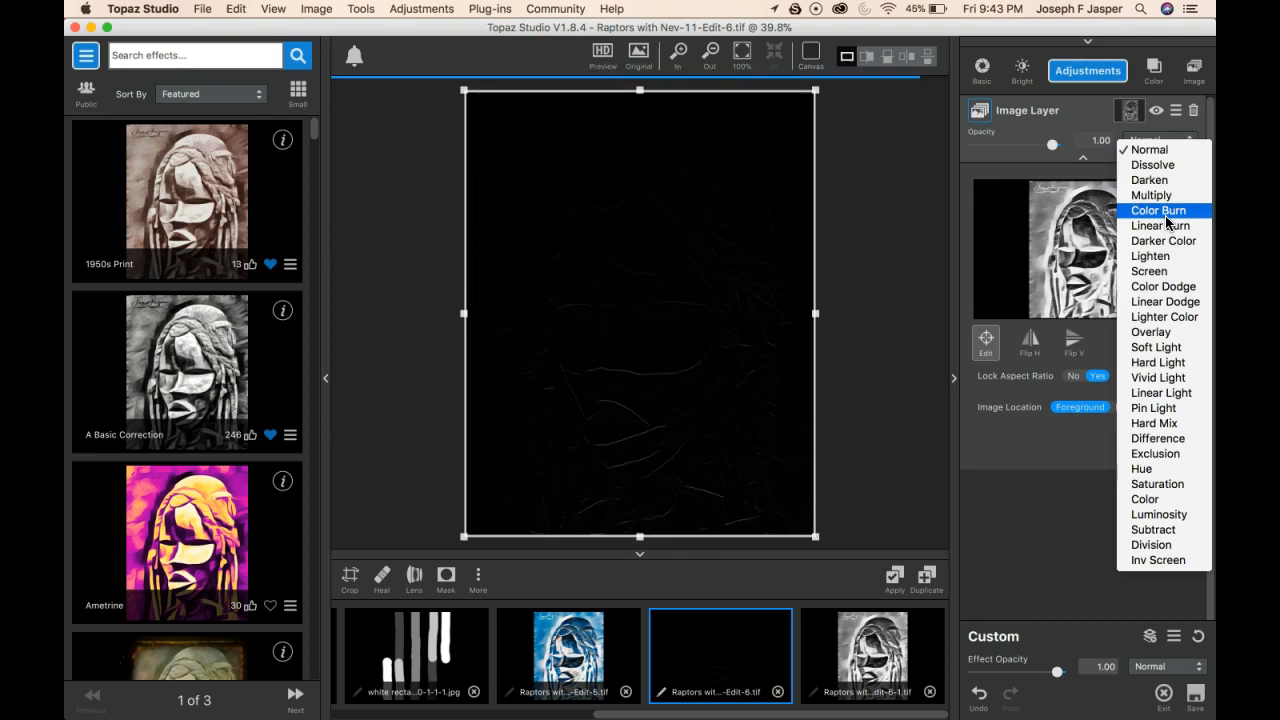
left_click(1164, 286)
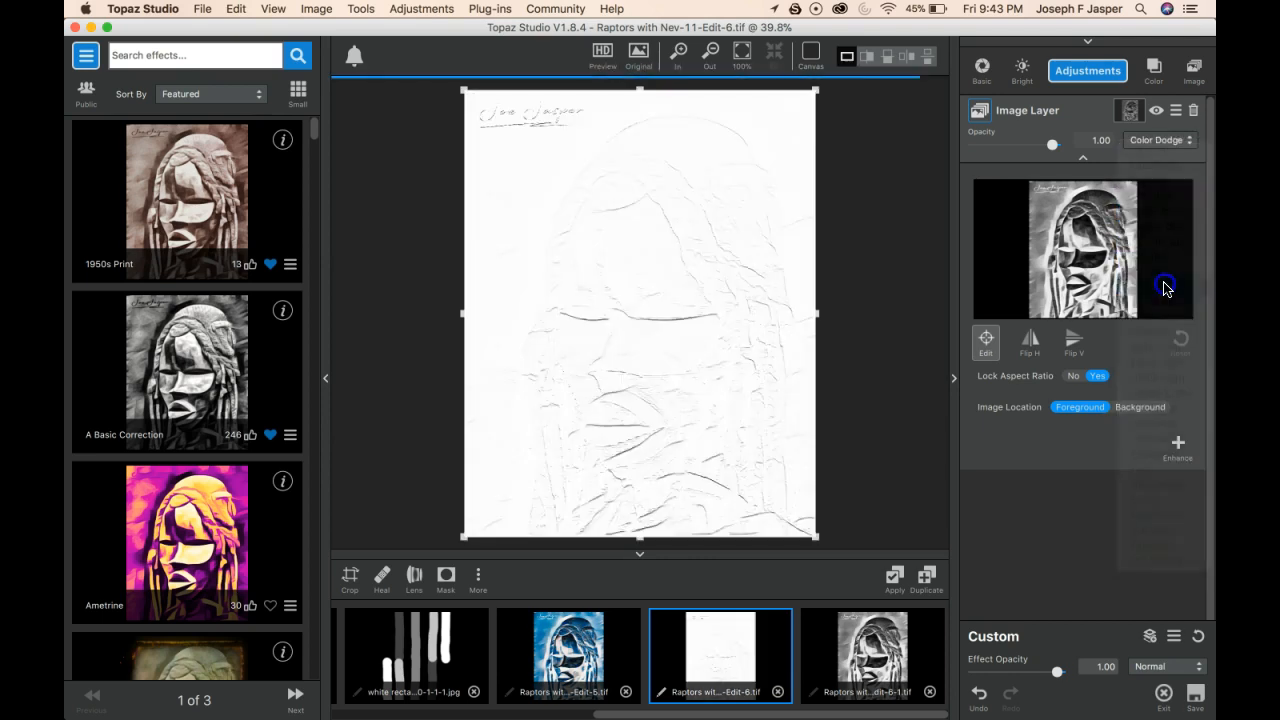
Add a Blurs enhancement to the inverted mask layer and set its Gaussian blur amount to about 0.51.
left_click(1178, 446)
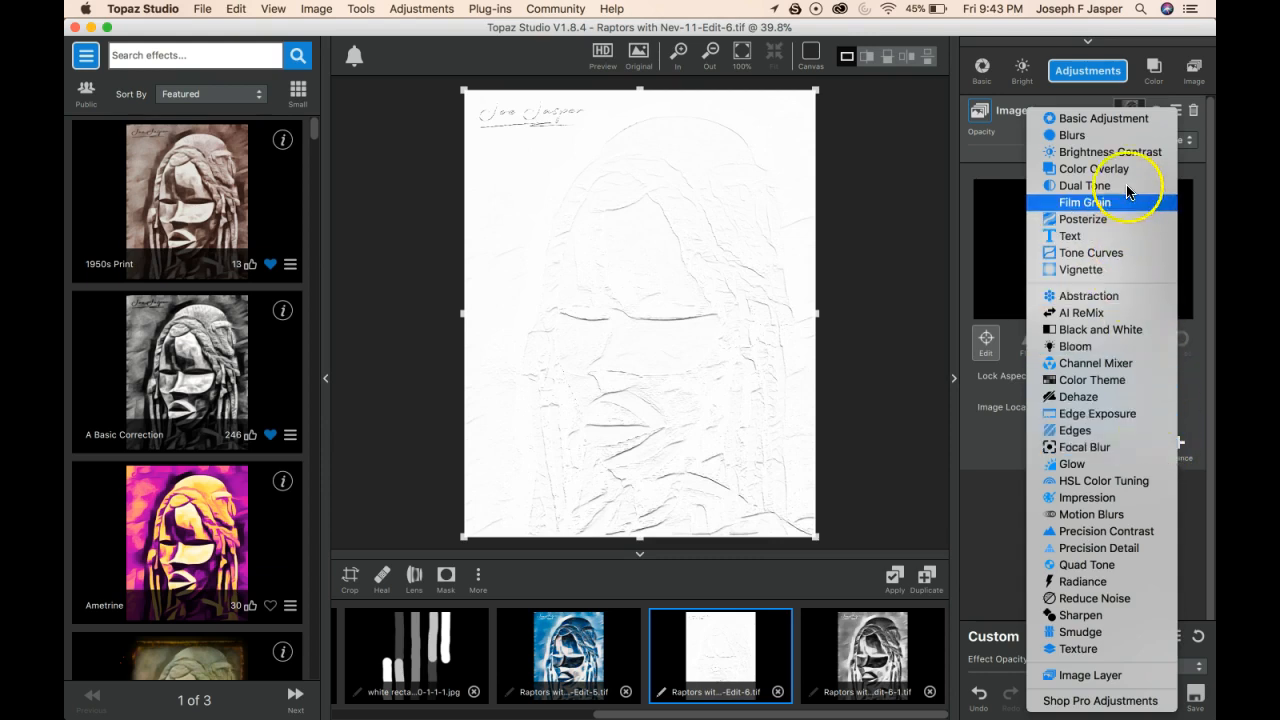
left_click(1124, 137)
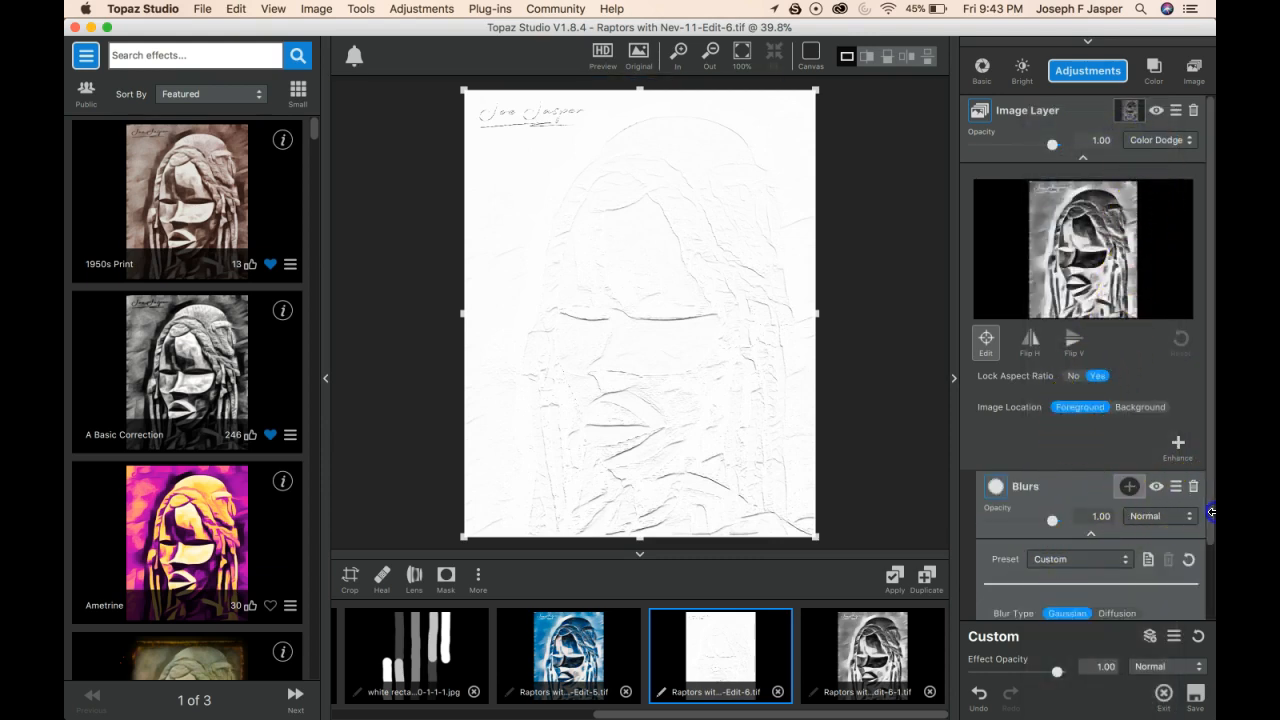
left_click_drag(1211, 518, 1207, 580)
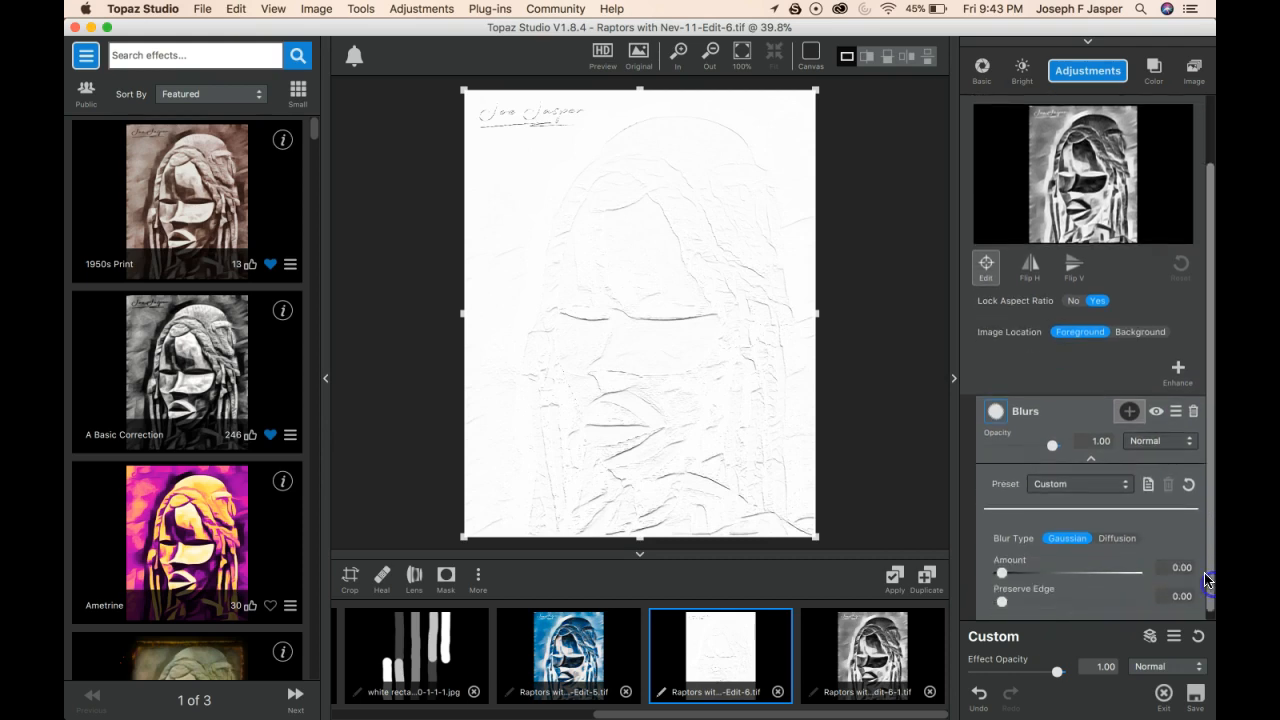
left_click(1004, 572)
mouse_move(1003, 574)
left_mouse_down()
mouse_move(1142, 575)
mouse_move(1069, 572)
left_mouse_up()
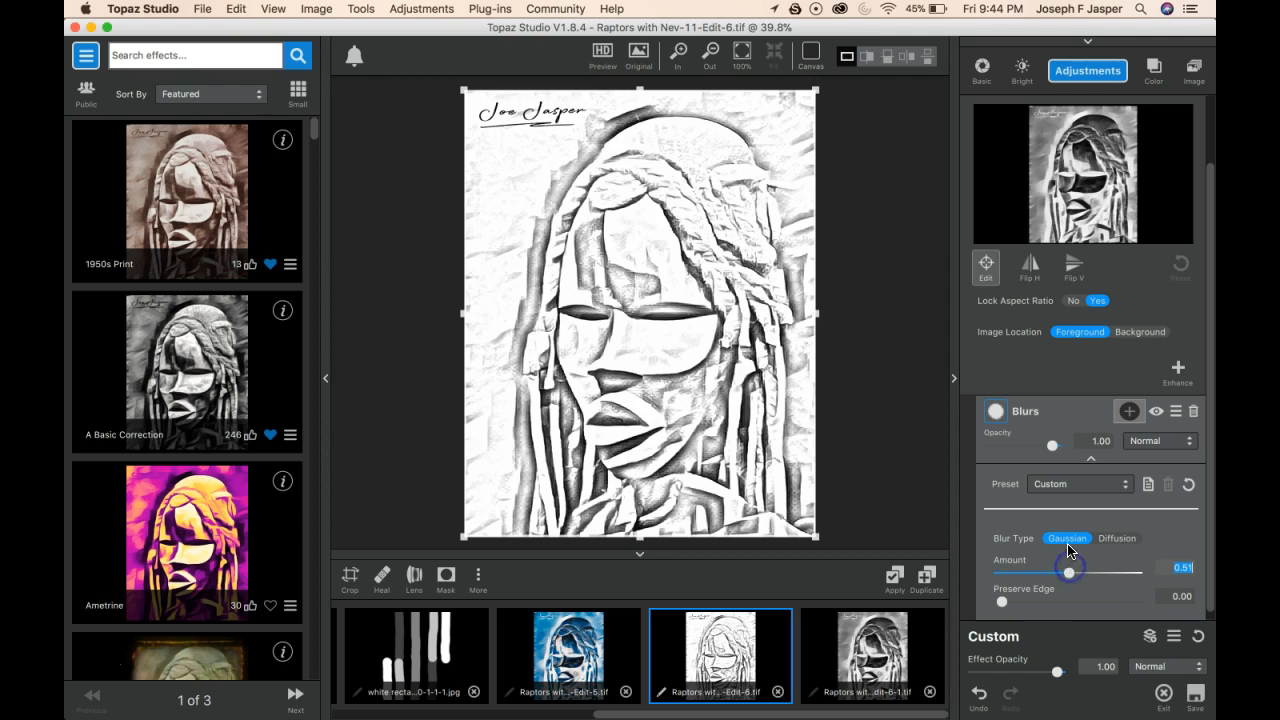
left_click(895, 578)
left_click(106, 620)
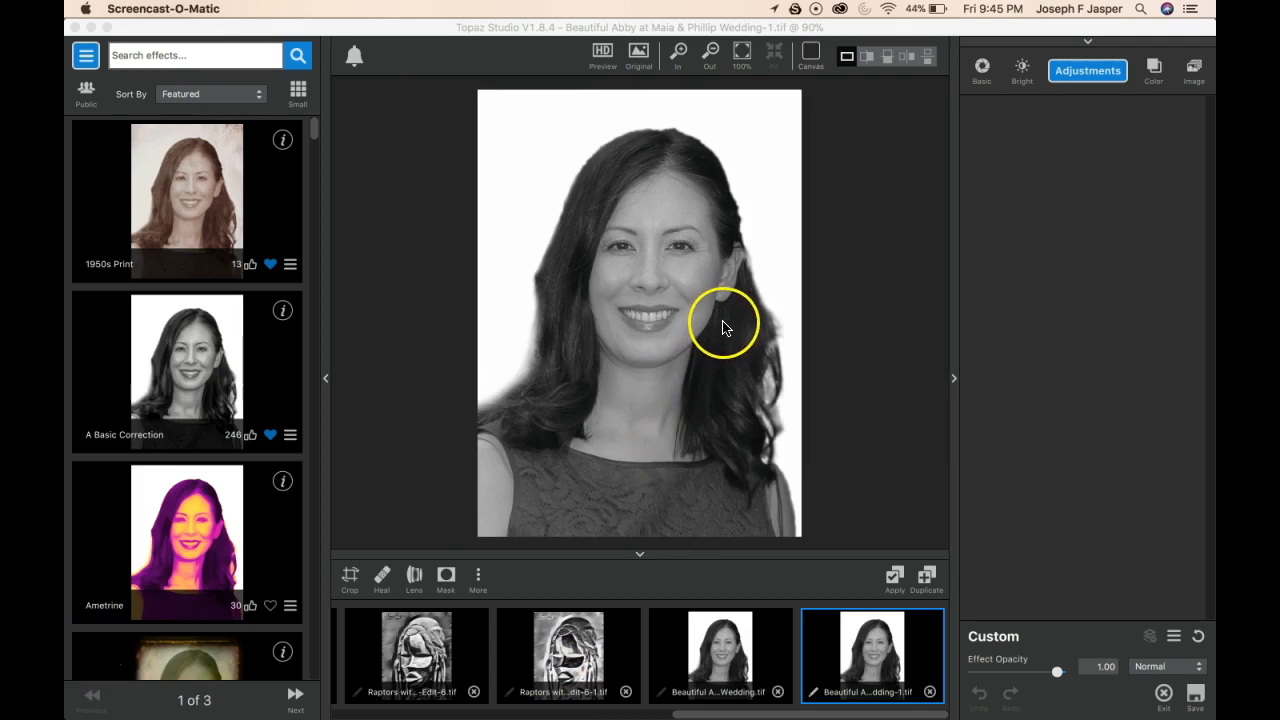
Invert the black-and-white portrait with a fully reversed Tone Curves adjustment and set that adjustment's blend mode to Color Dodge.
left_click(1090, 72)
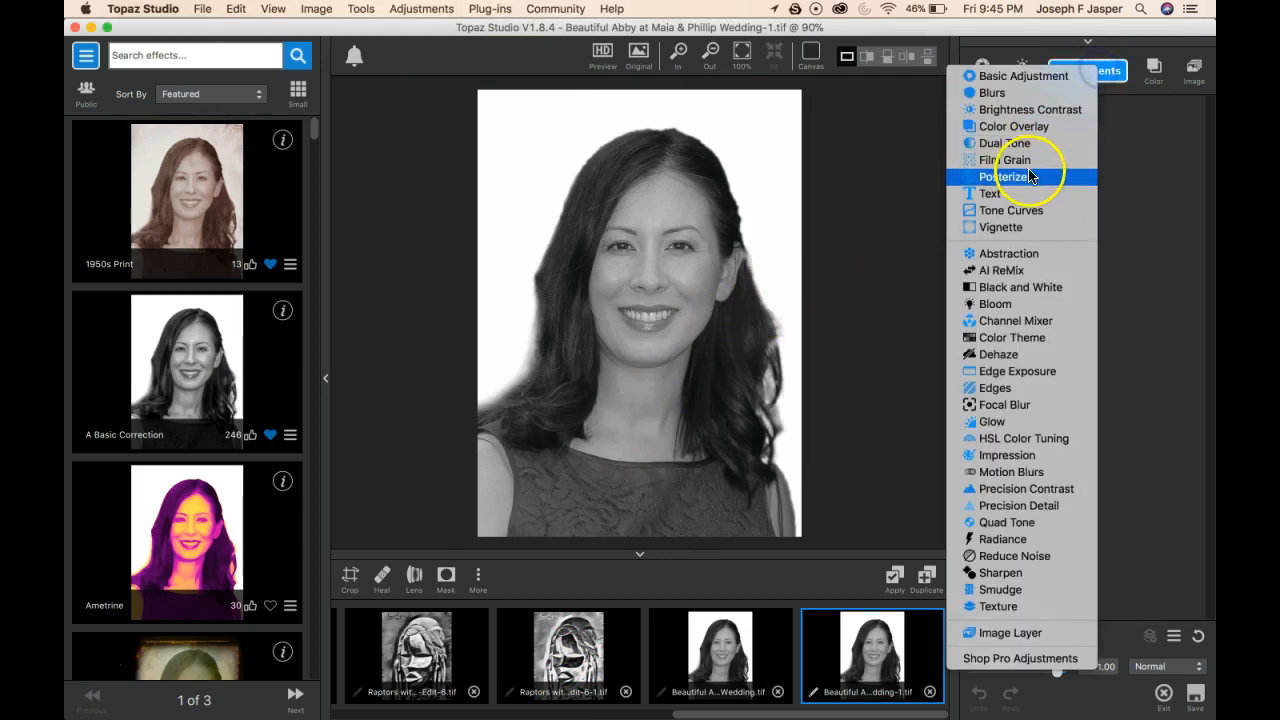
left_click(1010, 210)
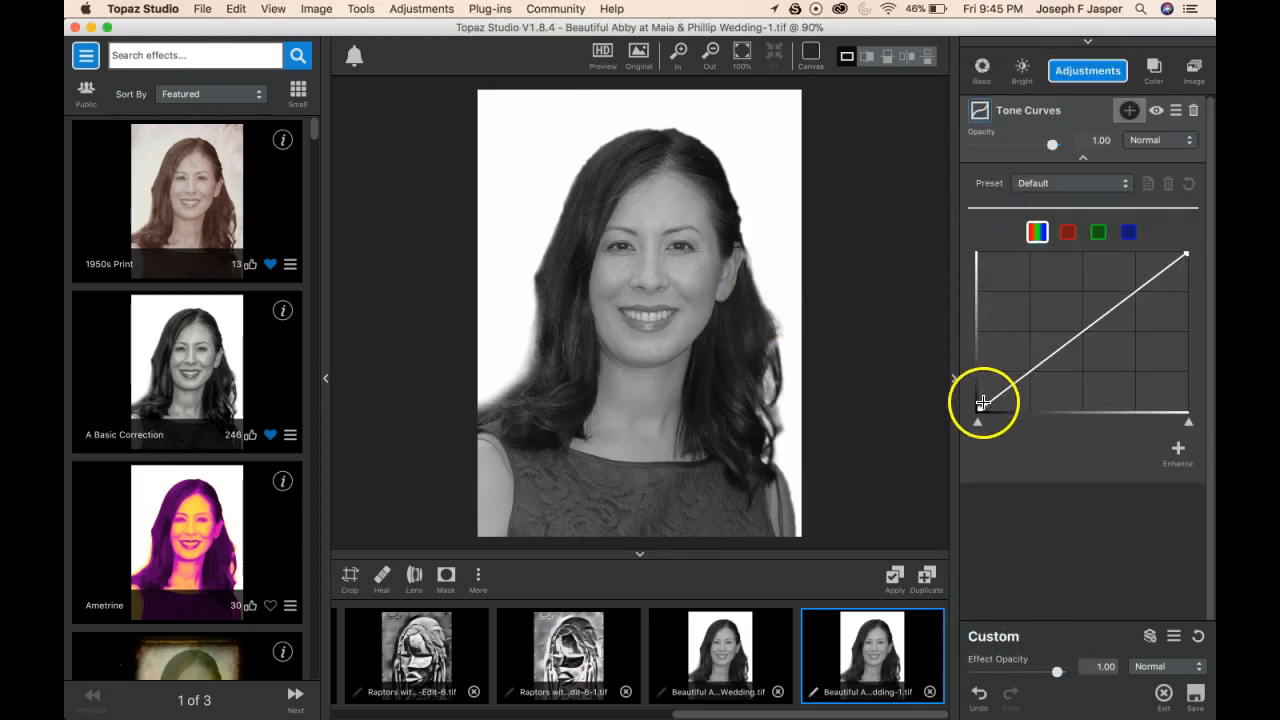
left_click_drag(985, 407, 976, 253)
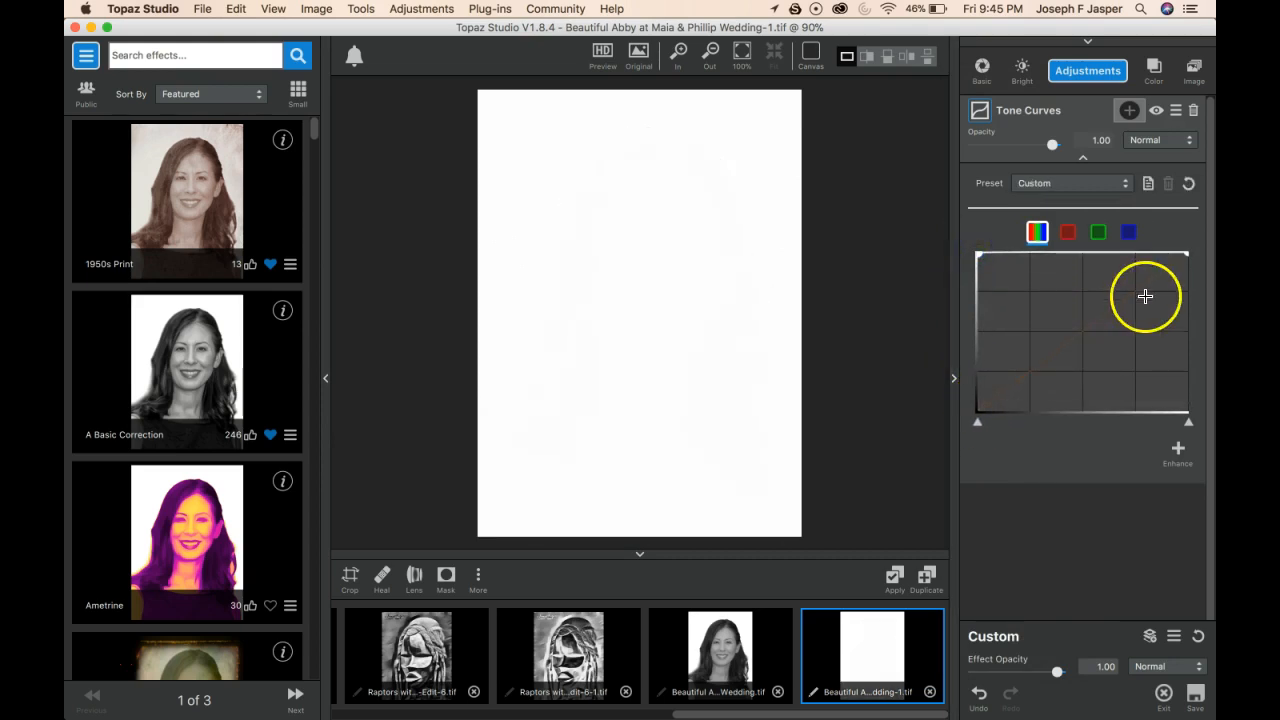
left_click_drag(1184, 256, 1190, 414)
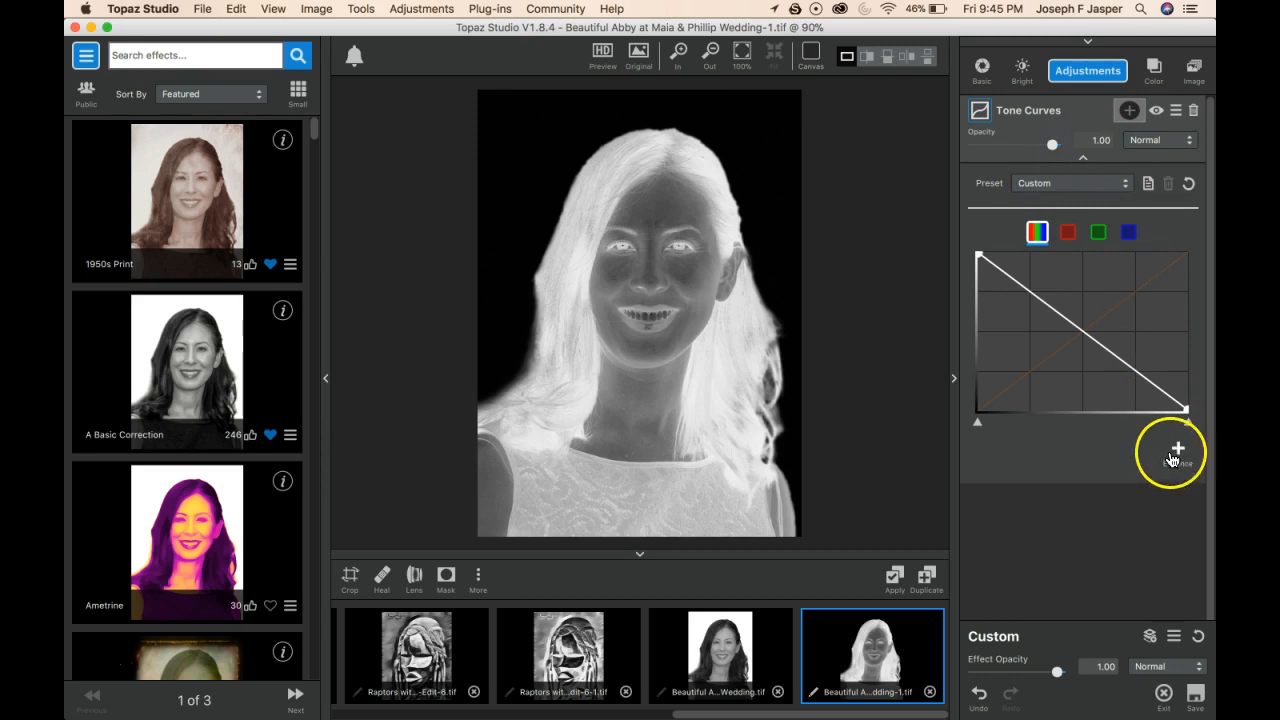
left_click(1185, 140)
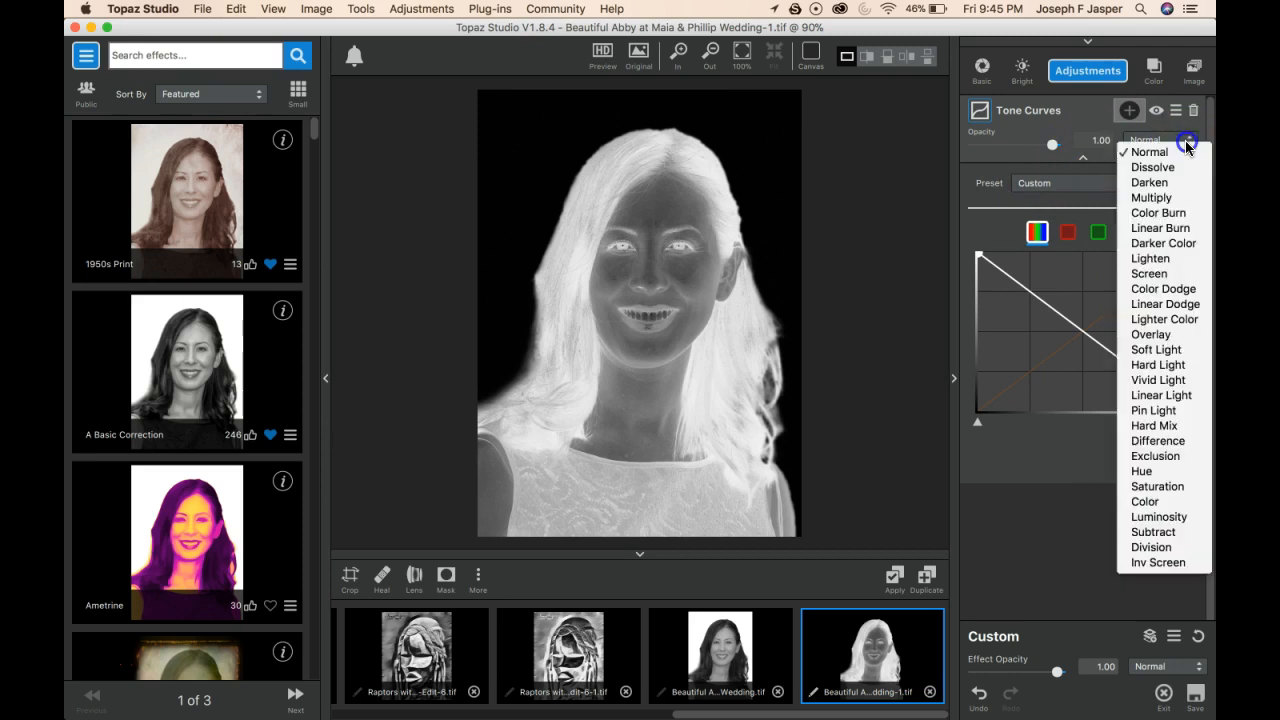
left_click(1168, 294)
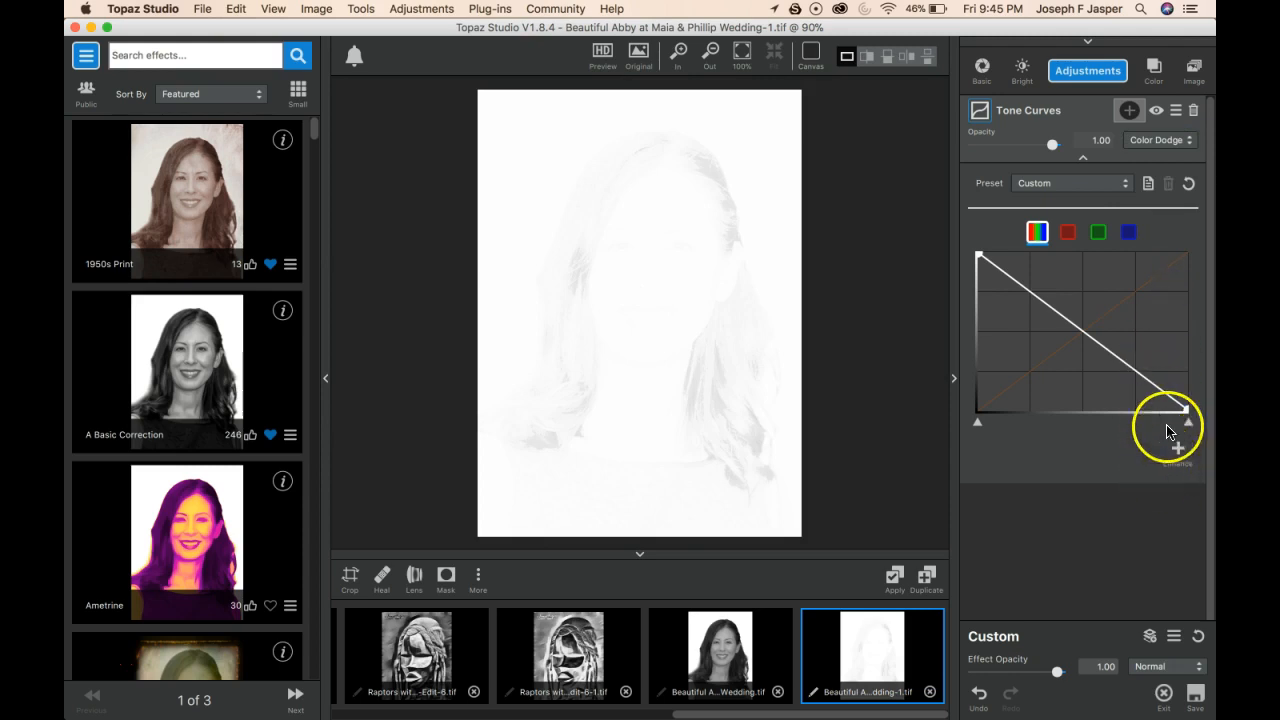
Add a Blurs enhancement to the Tone Curves adjustment with a Gaussian amount of 1.00 and apply the result as a new project.
left_click(1178, 448)
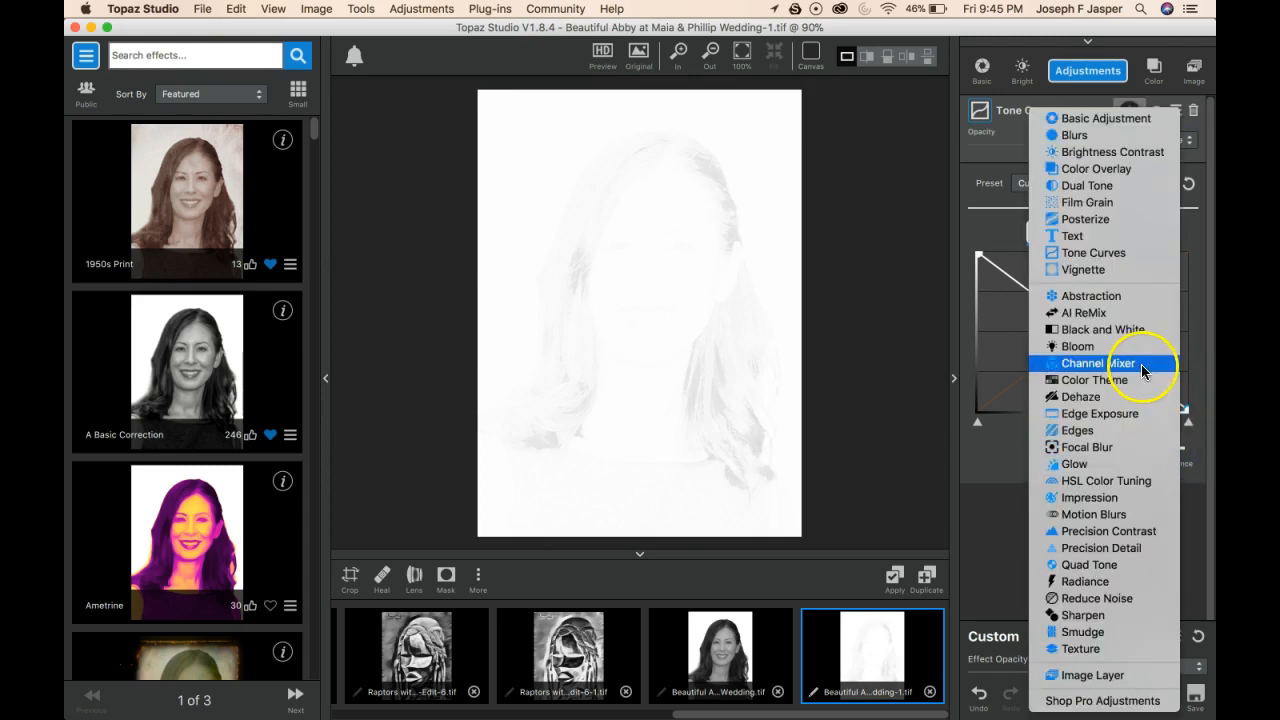
left_click(1103, 136)
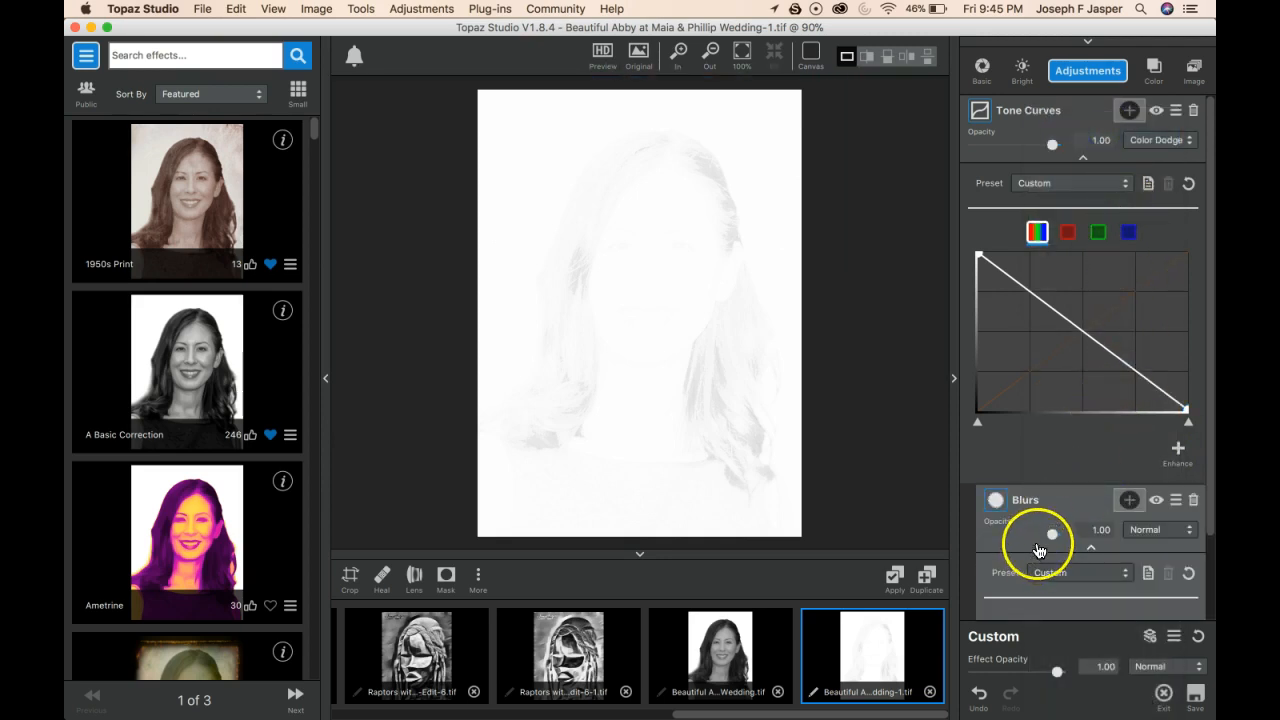
left_click_drag(1207, 500, 1206, 601)
left_click_drag(1004, 569, 1013, 570)
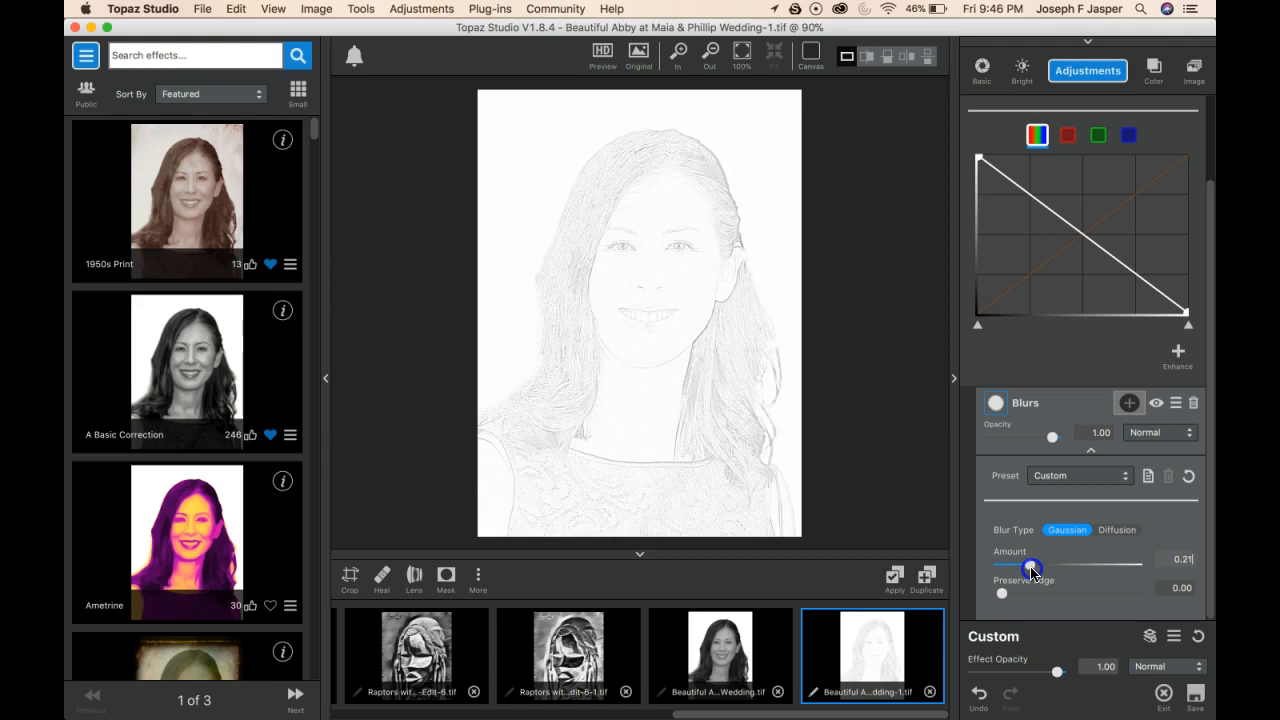
left_click_drag(1035, 573, 1135, 571)
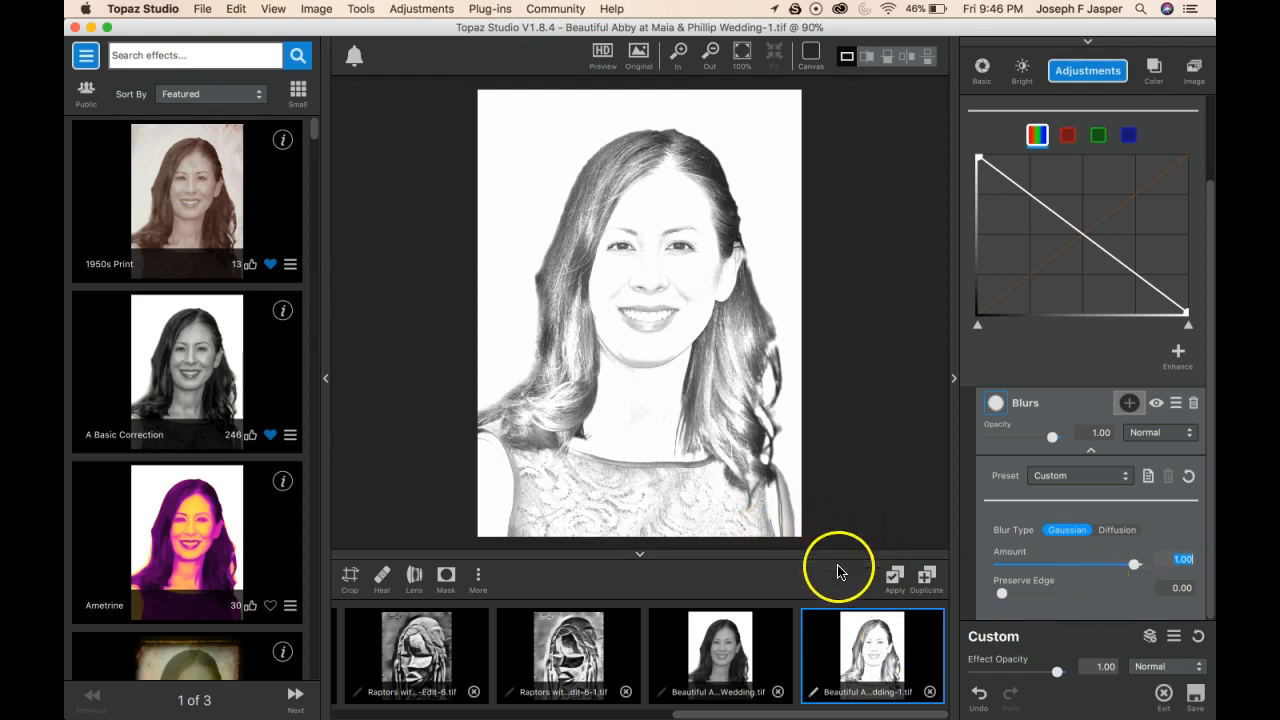
left_click(895, 575)
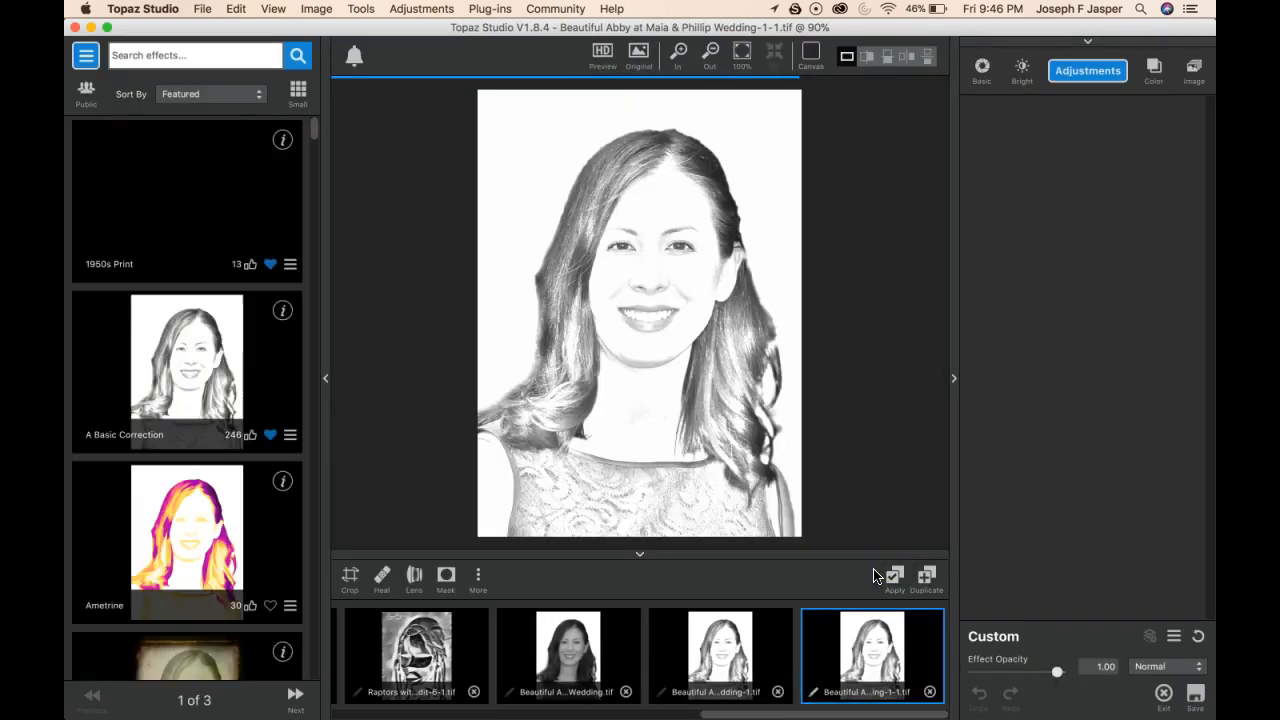